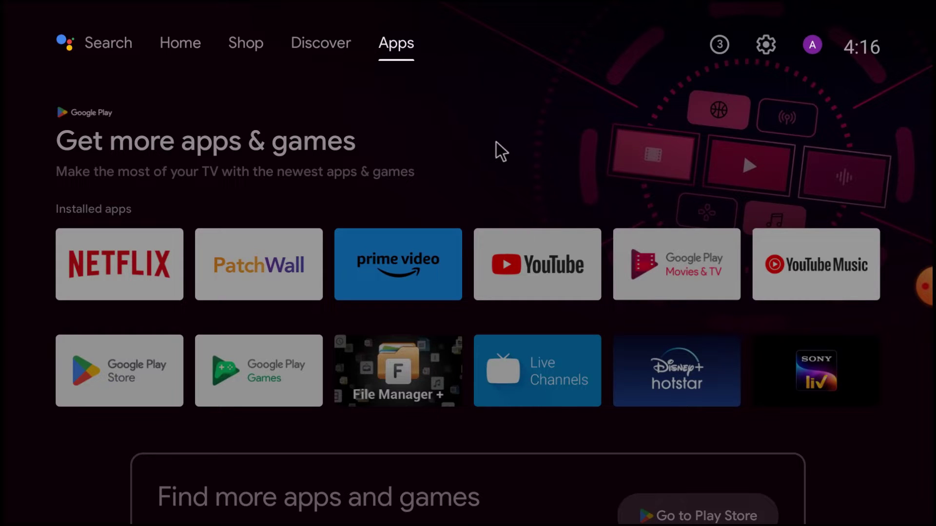
View the recently opened apps and permission options in the Apps section of Settings, and return to the home screen
click(764, 47)
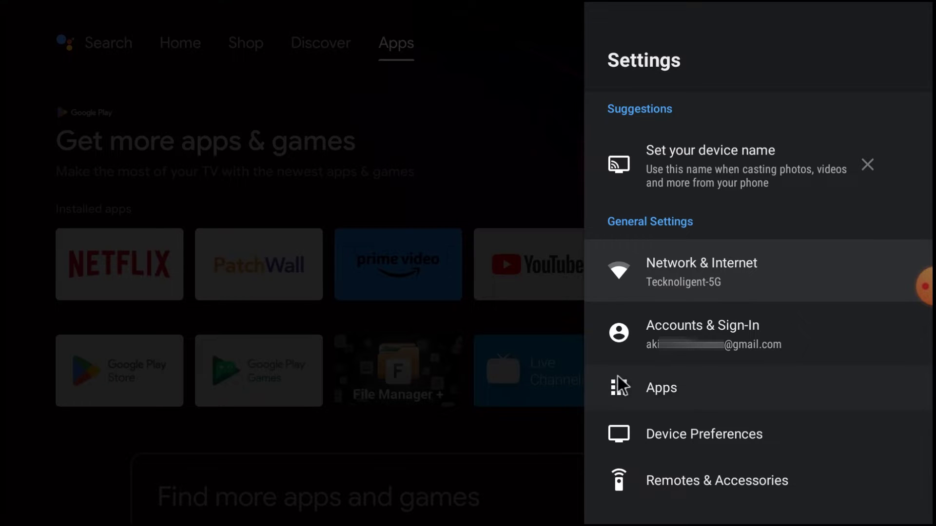
click(652, 382)
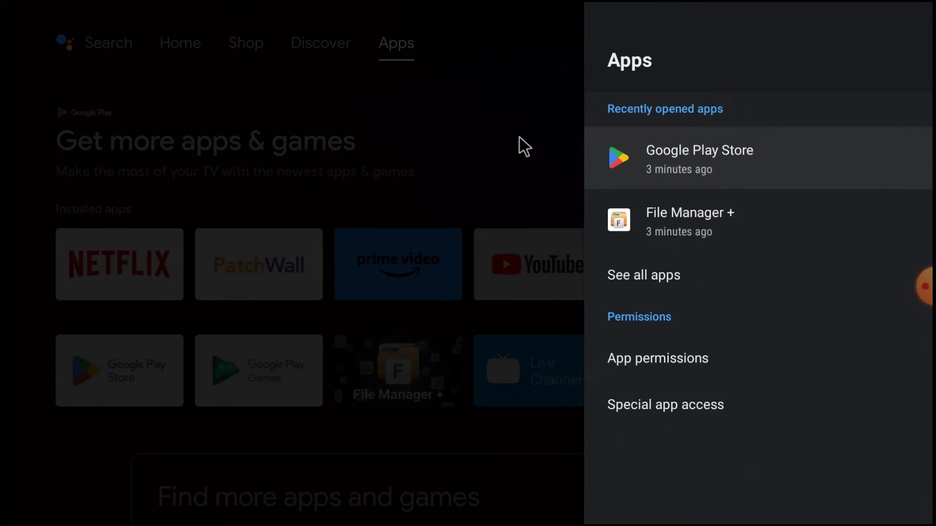
key(Escape)
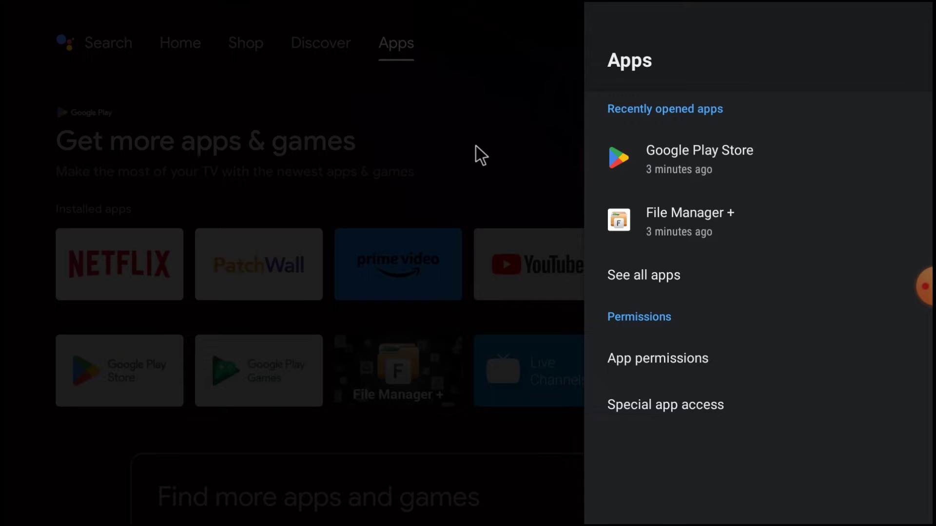
key(Escape)
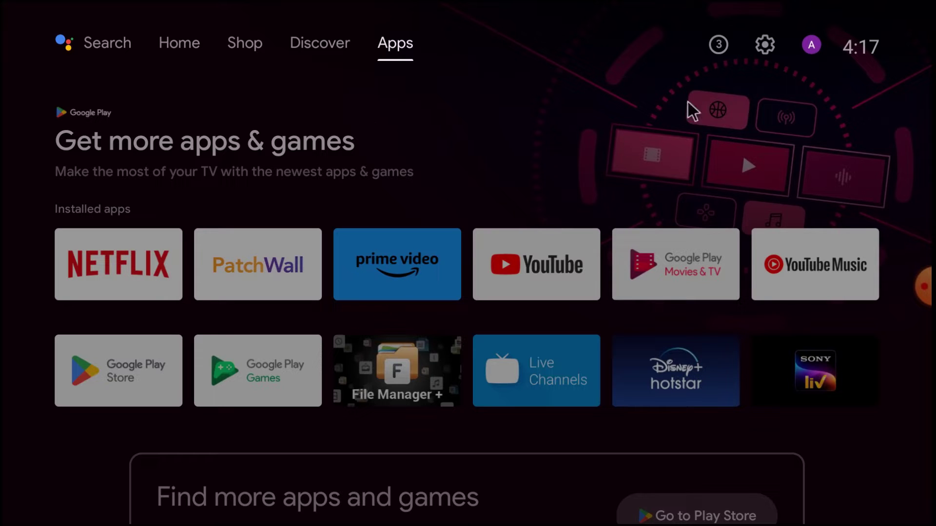
click(763, 46)
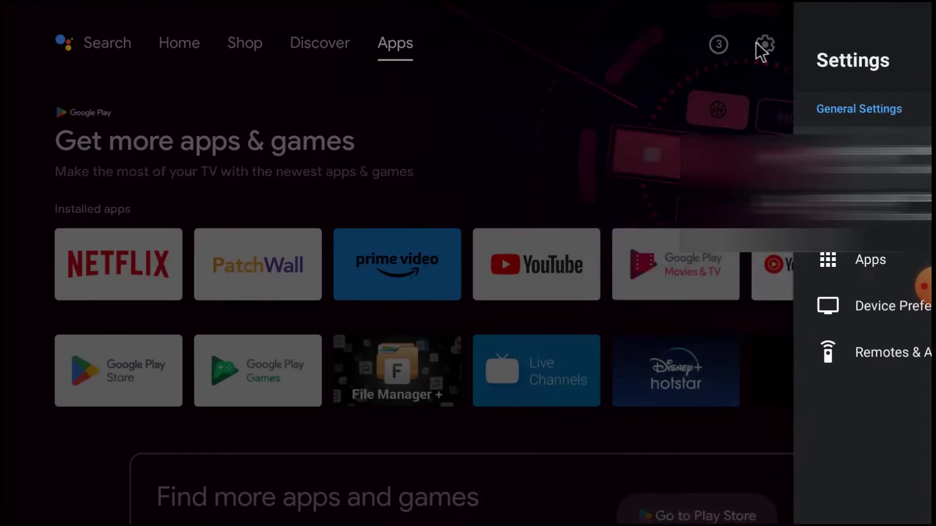
click(546, 65)
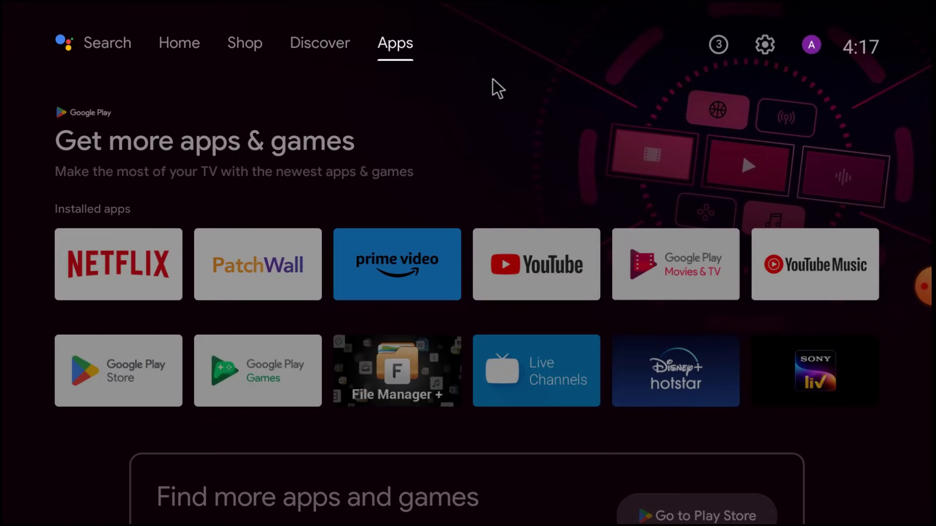
Open the Google Play Store from the installed apps and activate its search field for text entry
key(Right)
key(Right)
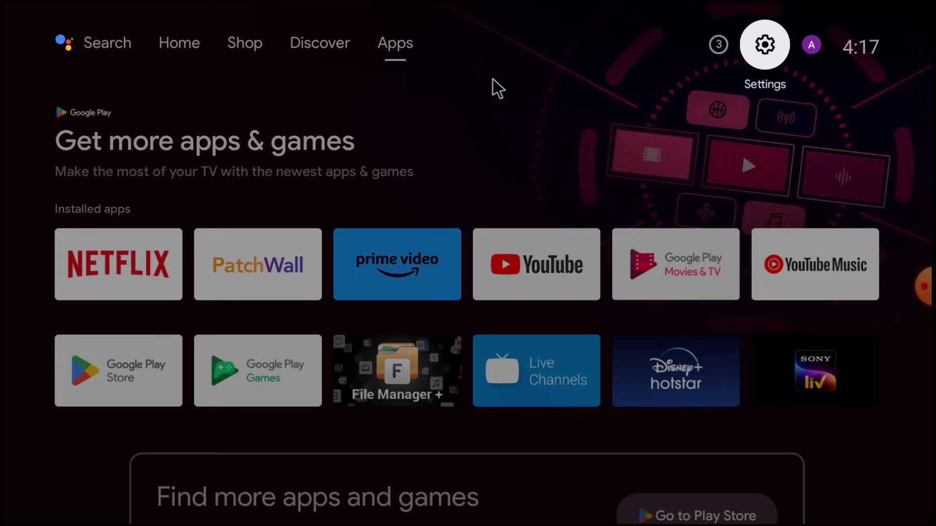
key(Down)
key(Down)
key(Down)
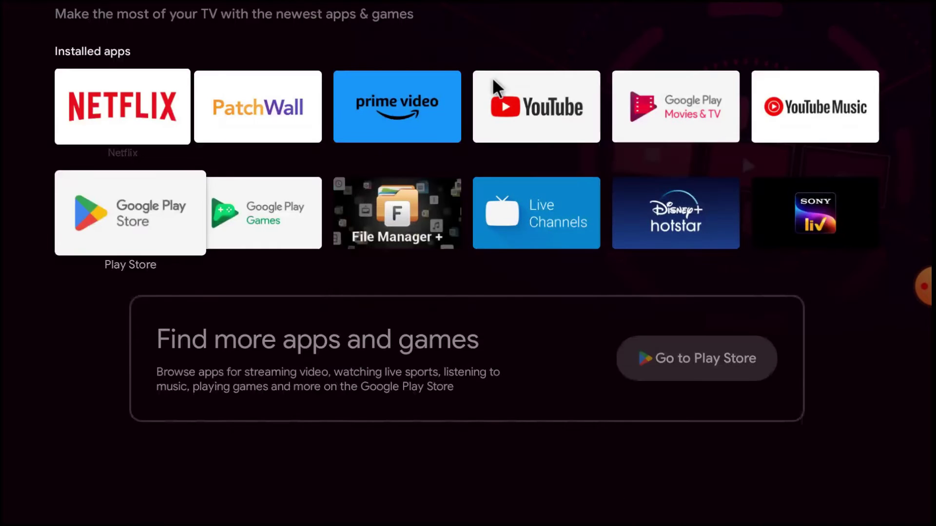
key(Return)
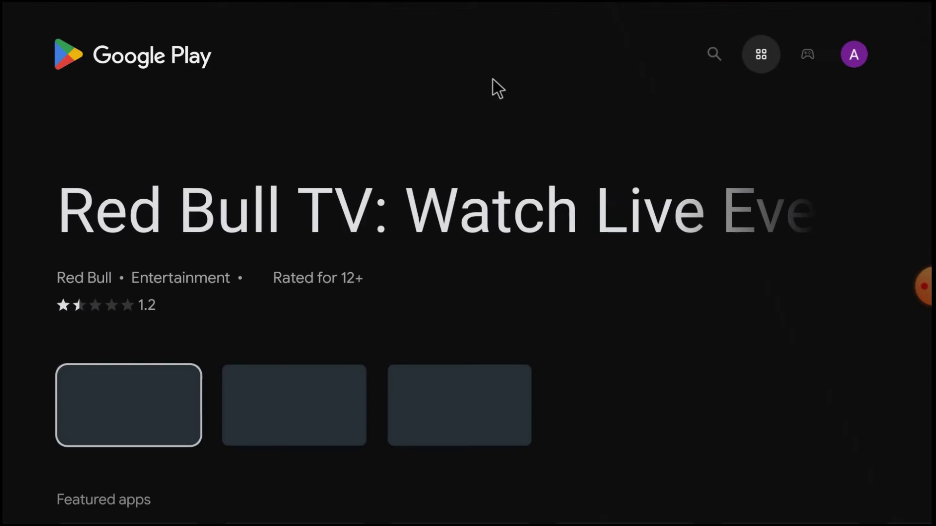
key(Up)
key(Left)
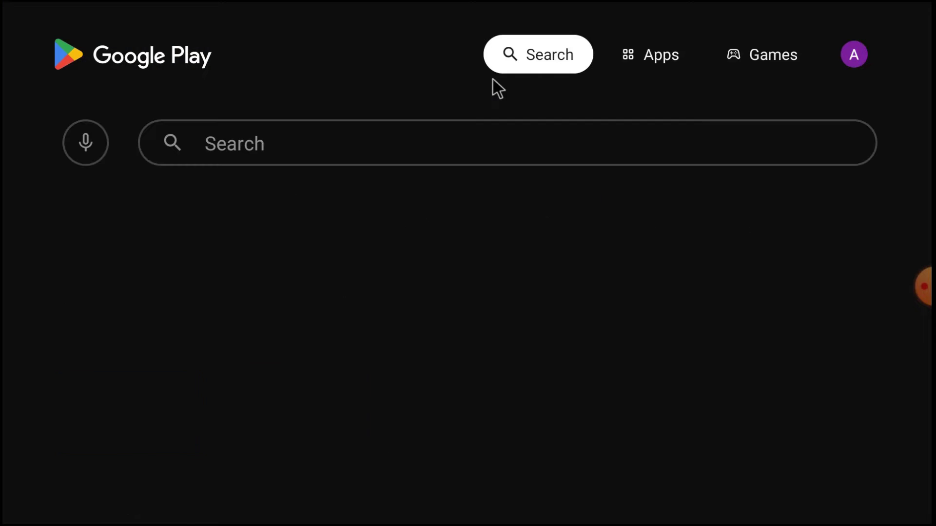
key(Down)
key(Right)
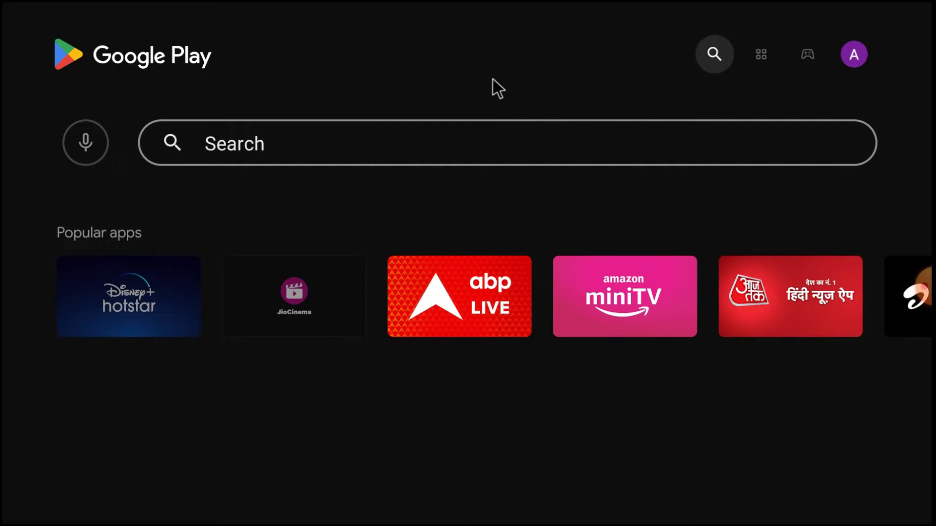
key(Return)
key(Down)
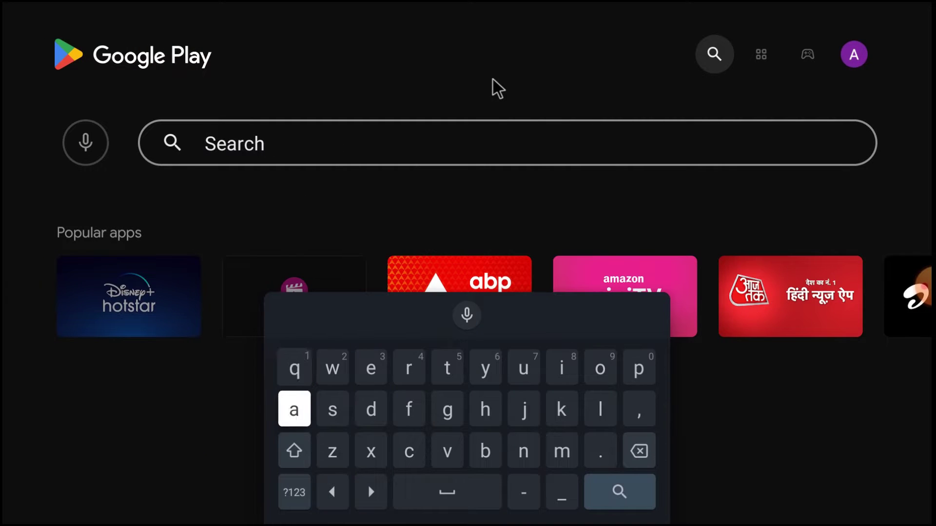
Search the Play Store for "fi" and open the File Manager + app page
key(Right)
key(Right)
key(Right)
key(Return)
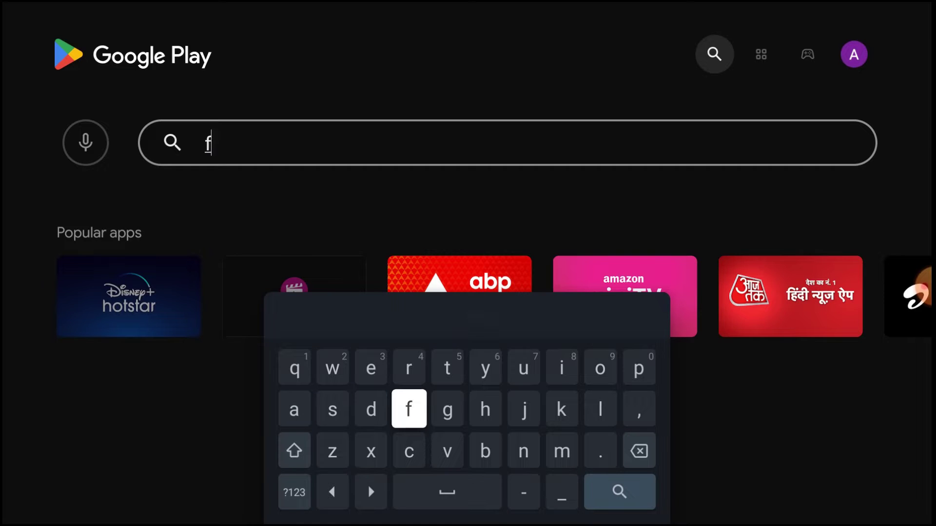
key(Right)
key(Right)
key(Right)
key(Right)
key(Up)
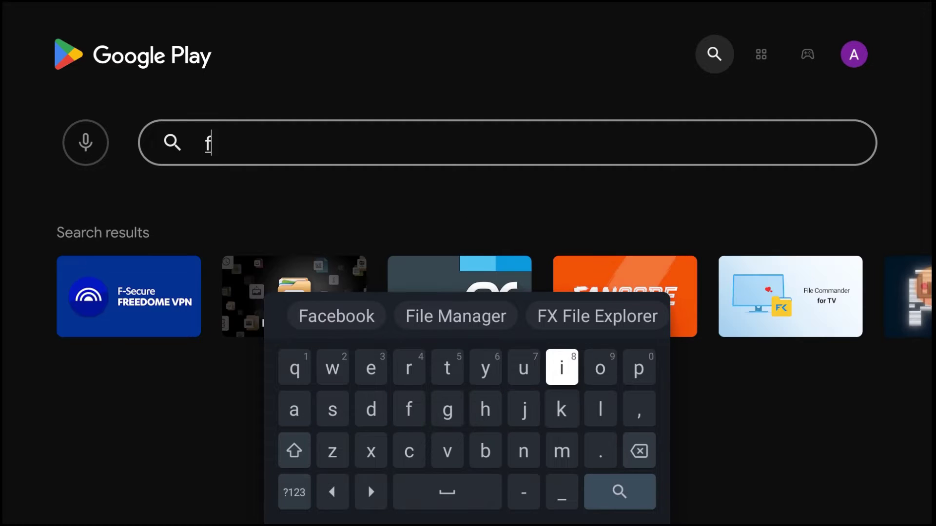
key(Return)
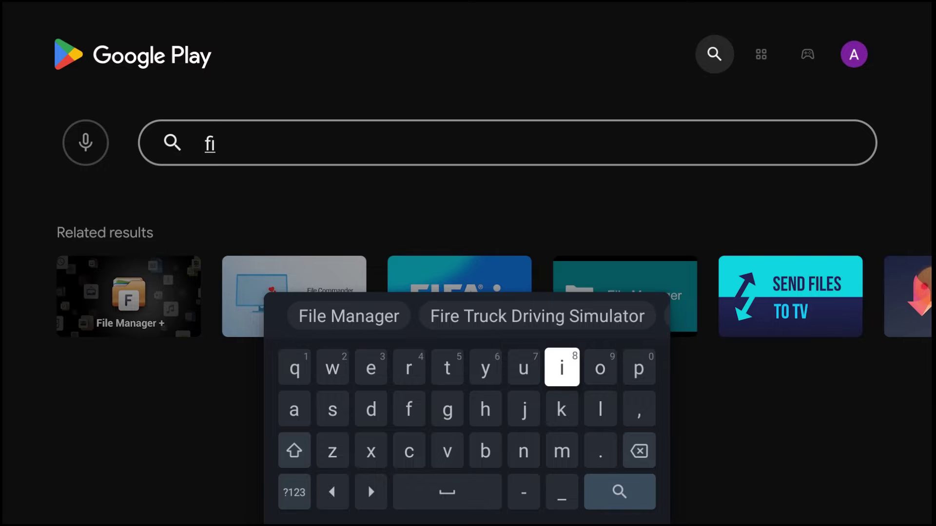
key(Escape)
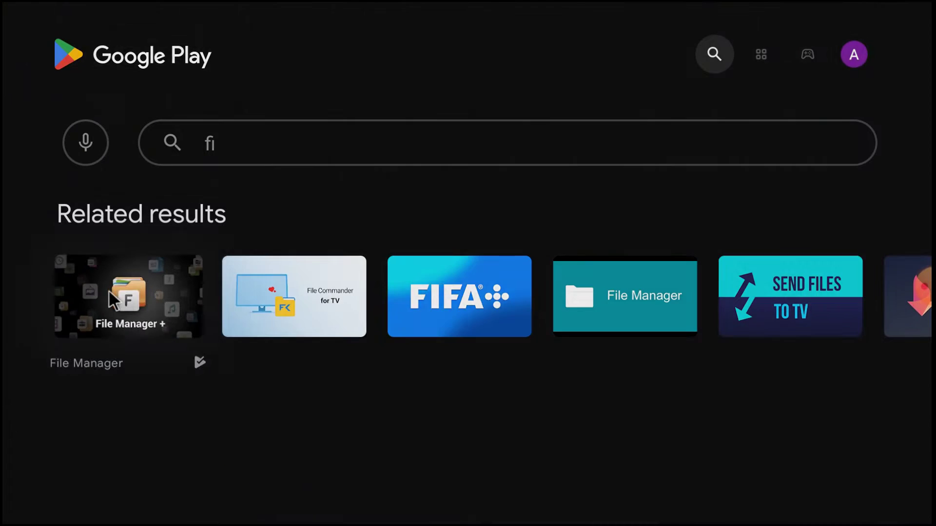
click(108, 290)
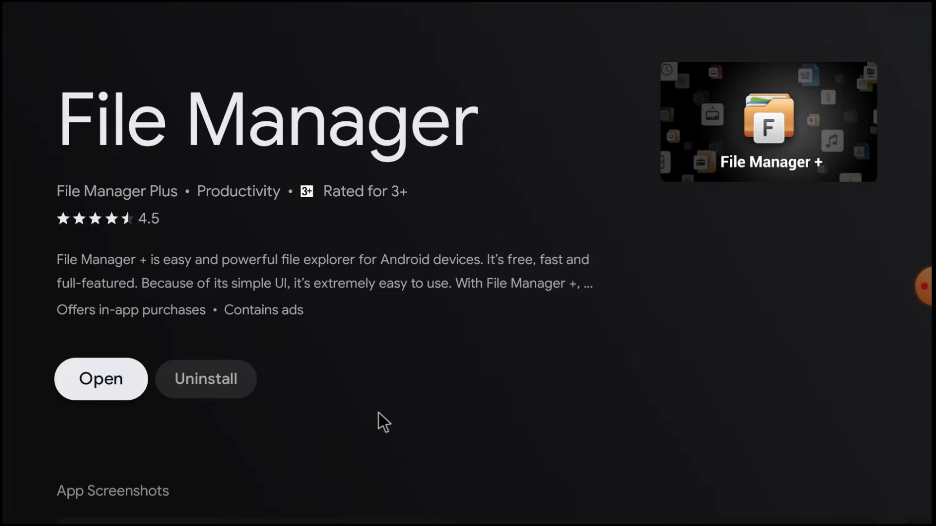
Leave the Play Store, look over the storage locations in File Manager +, and return to the home screen
key(Escape)
key(Escape)
key(Escape)
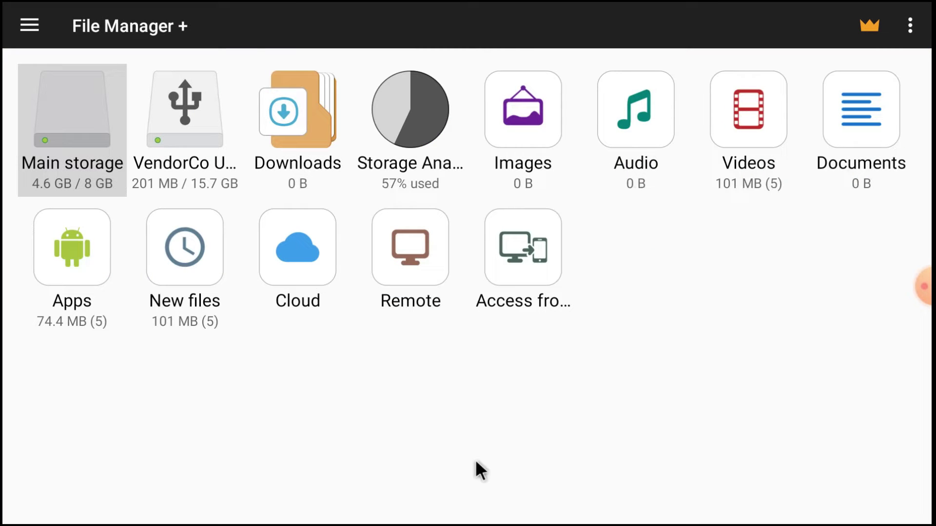
key(Escape)
key(Escape)
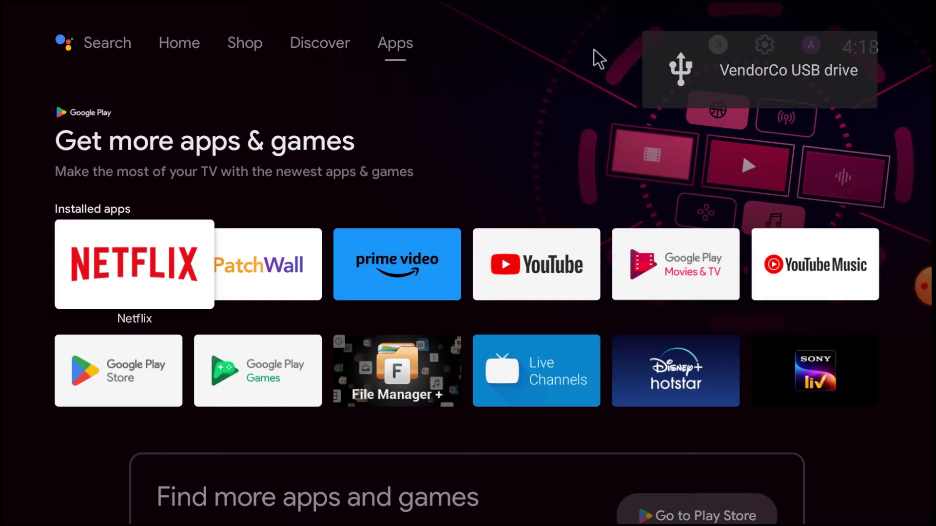
Launch File Manager + from its app information page in the Apps section of Settings
click(766, 42)
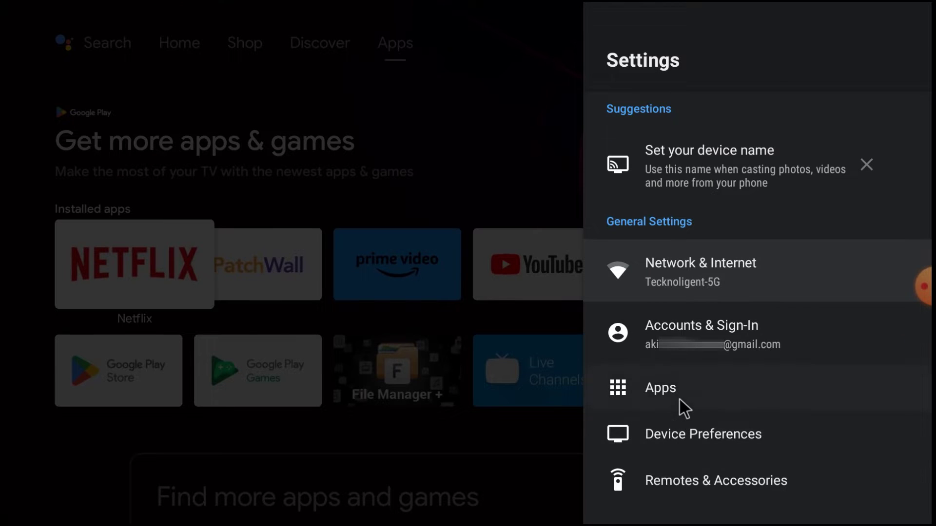
click(679, 400)
click(690, 160)
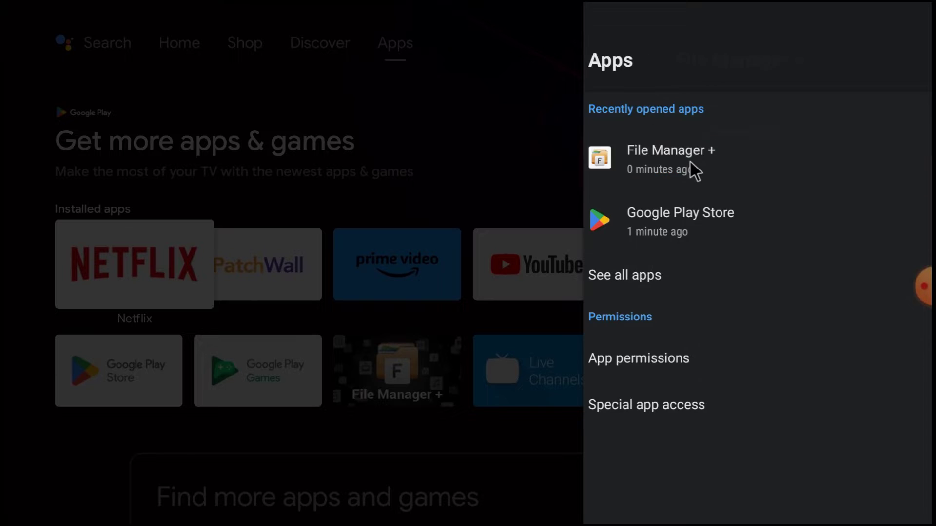
click(640, 179)
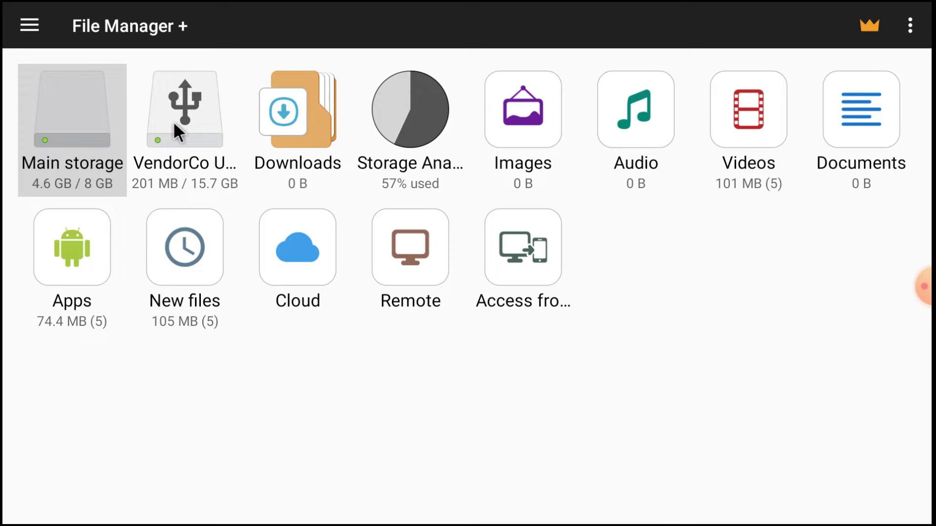
Install Set Orientation_v1.1.4.apk from the VendorCo USB drive
click(174, 123)
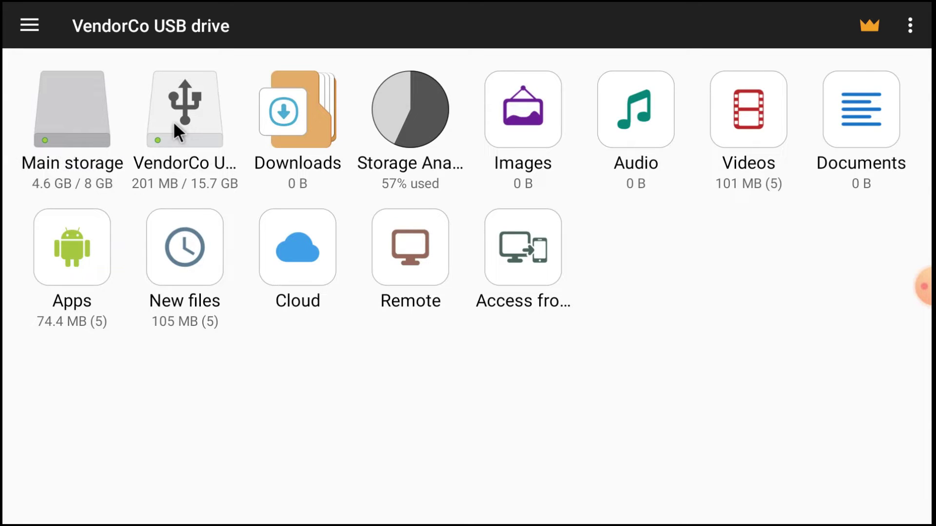
scroll(182, 332, down, 3)
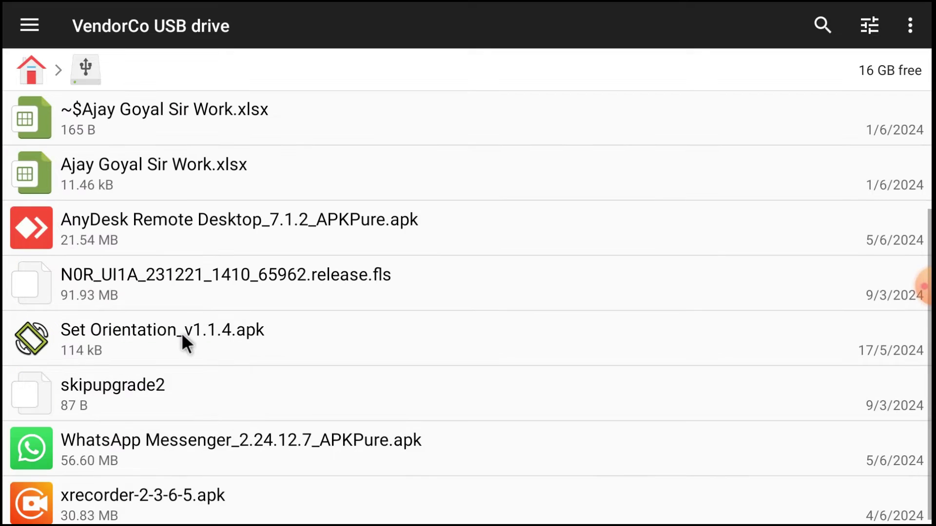
scroll(182, 332, up, 3)
scroll(140, 403, down, 2)
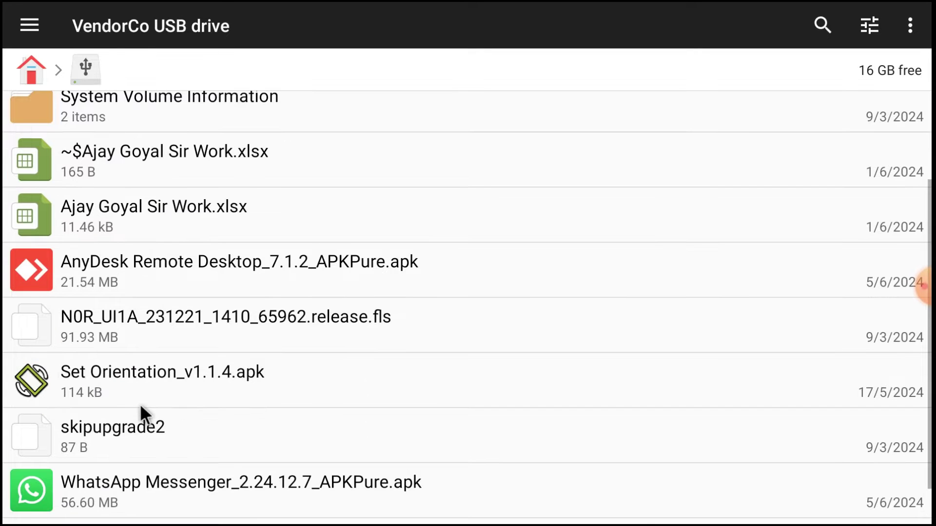
click(120, 375)
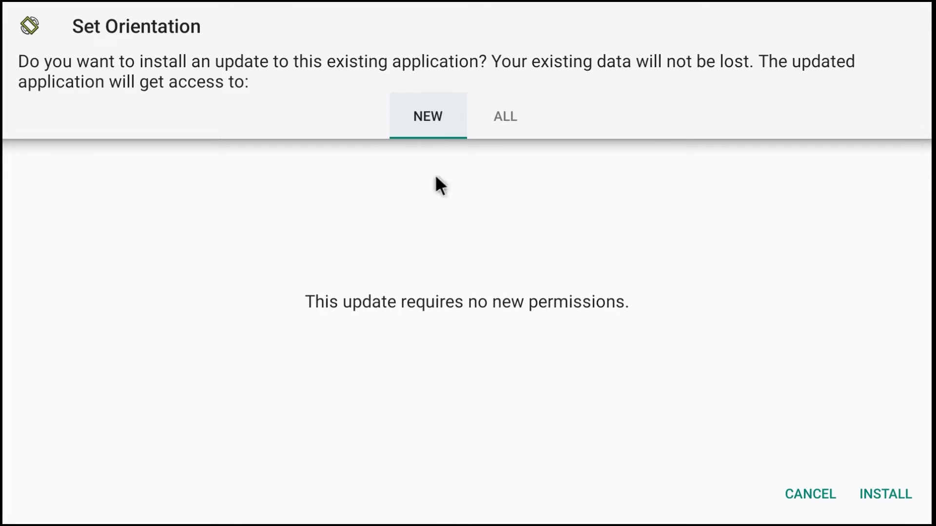
click(895, 495)
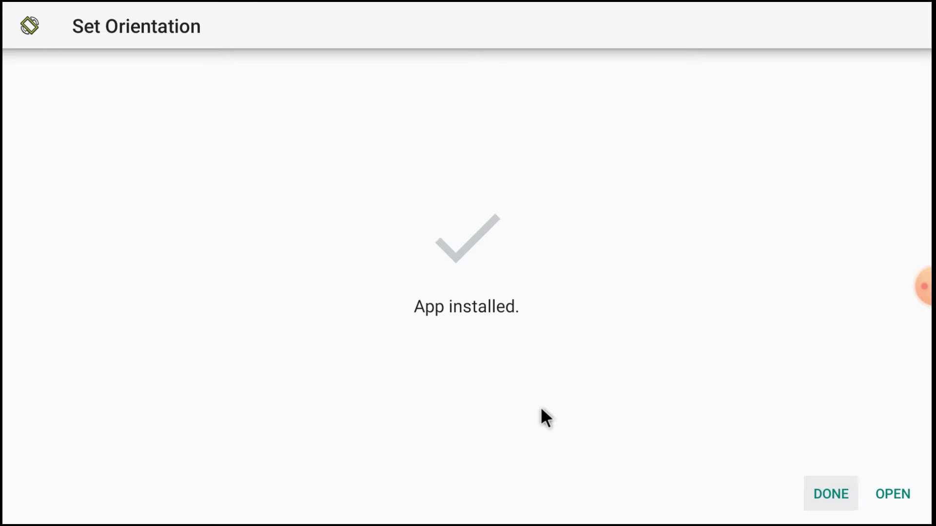
Launch the installed Set Orientation app and apply the Landscape orientation
click(883, 494)
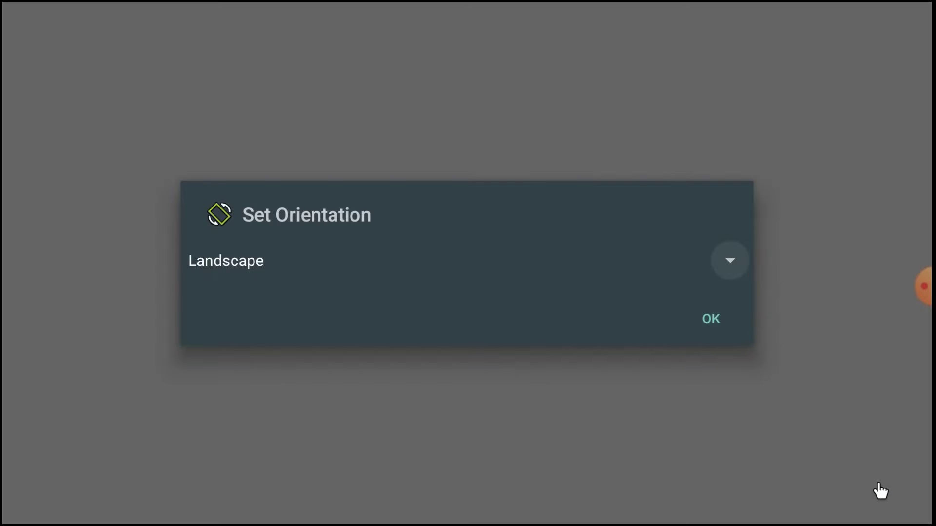
click(730, 263)
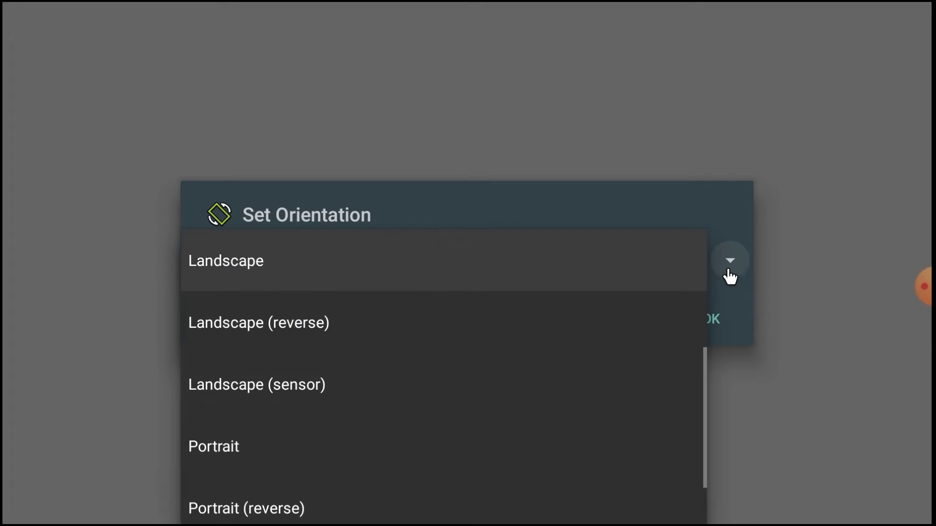
click(327, 263)
click(702, 319)
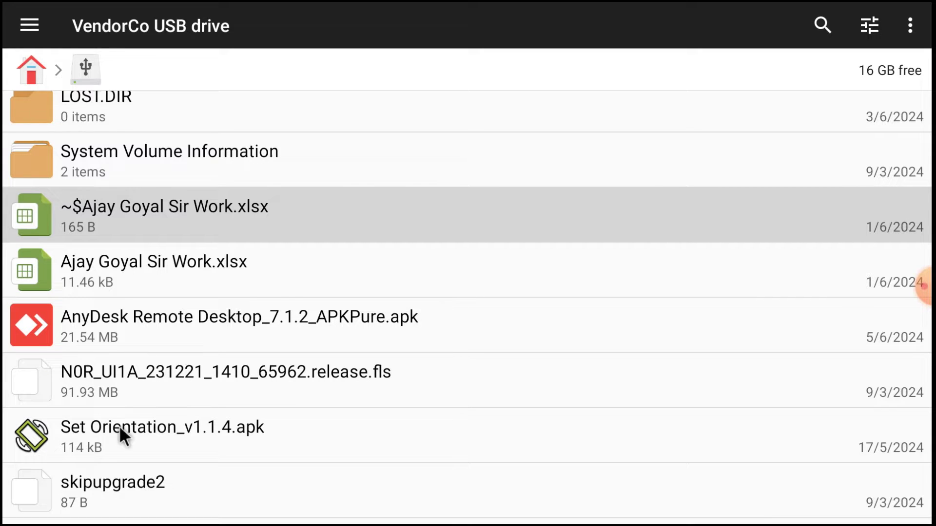
Install AnyDesk Remote Desktop_7.1.2_APKPure.apk from the USB drive and launch the app
click(190, 325)
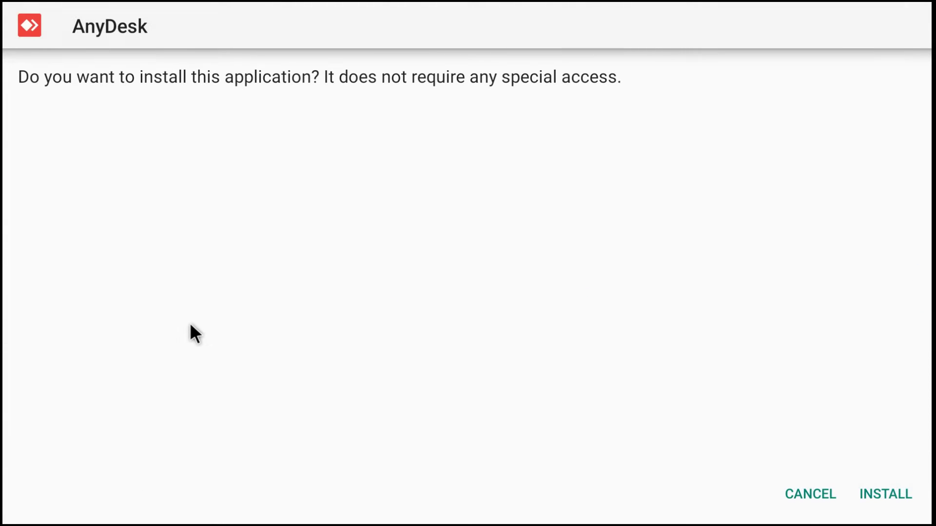
click(865, 494)
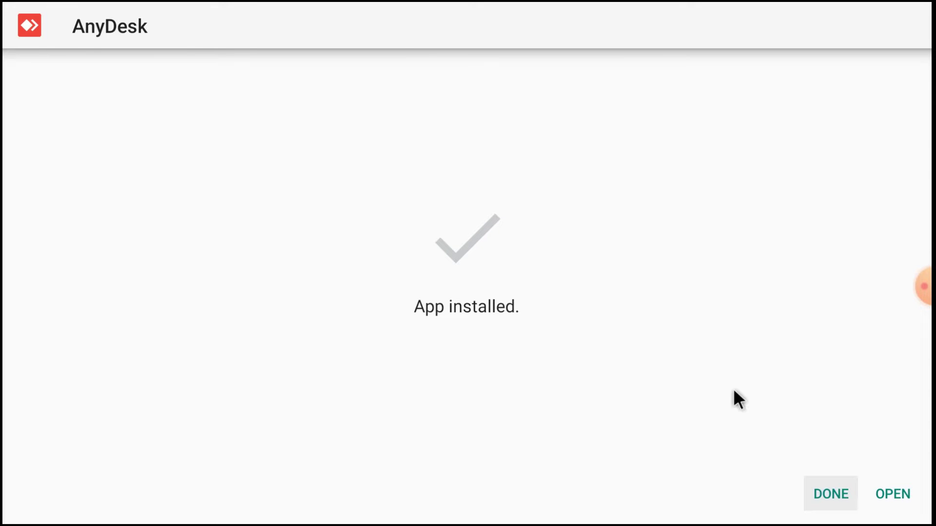
click(878, 494)
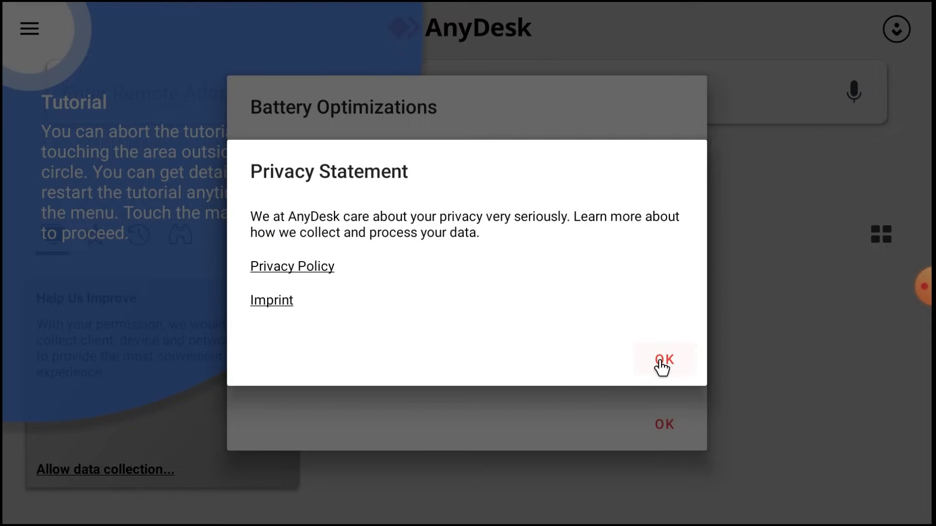
Accept AnyDesk's privacy statement and dismiss the battery optimization notice with "Don't show this again" enabled
click(663, 361)
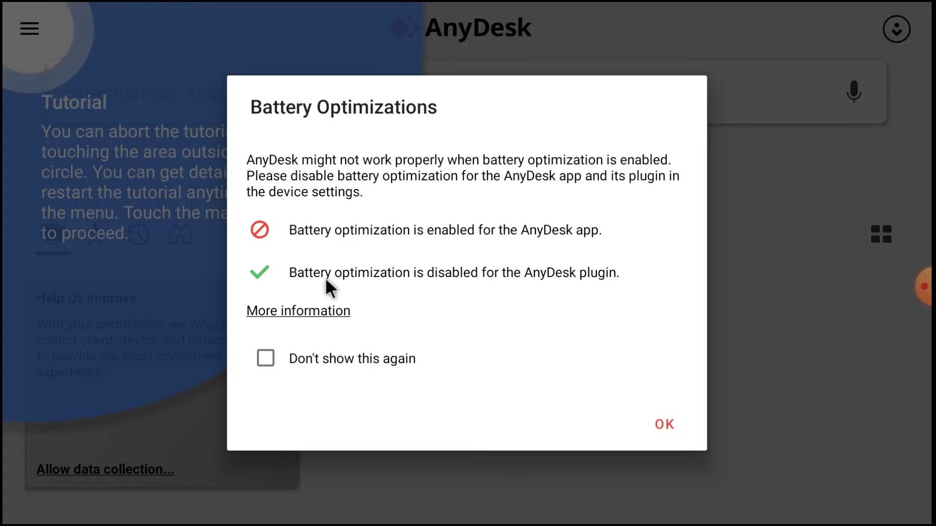
click(263, 359)
click(661, 424)
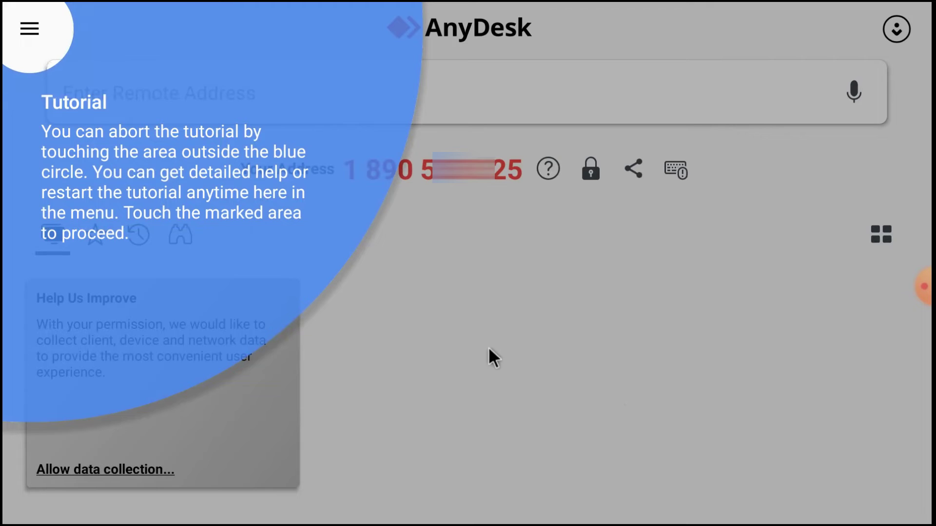
Dismiss the AnyDesk tutorial, then install the suggested AnyDesk plugin ad1 and open it briefly
click(425, 288)
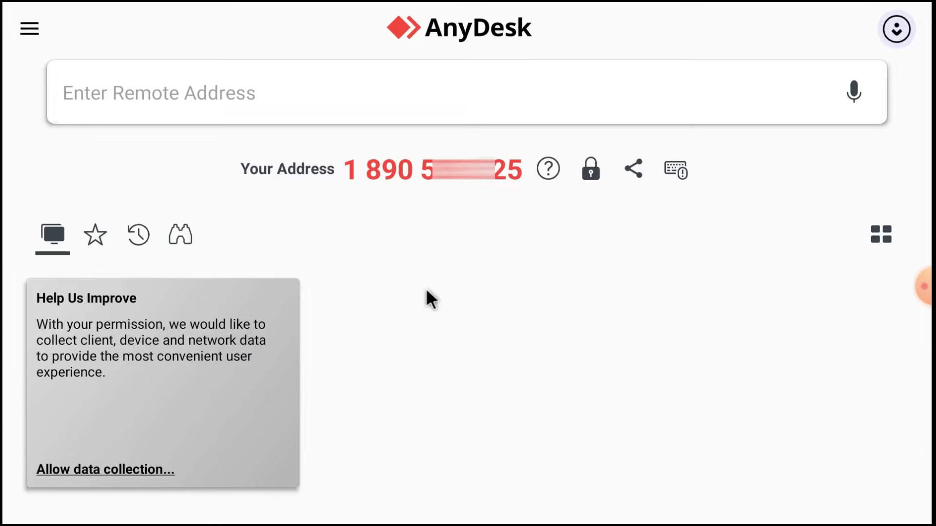
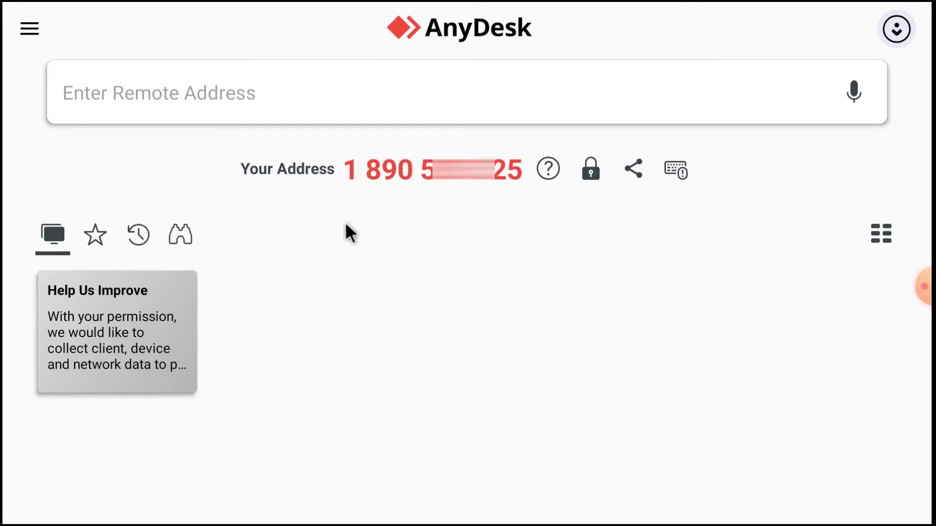
click(676, 168)
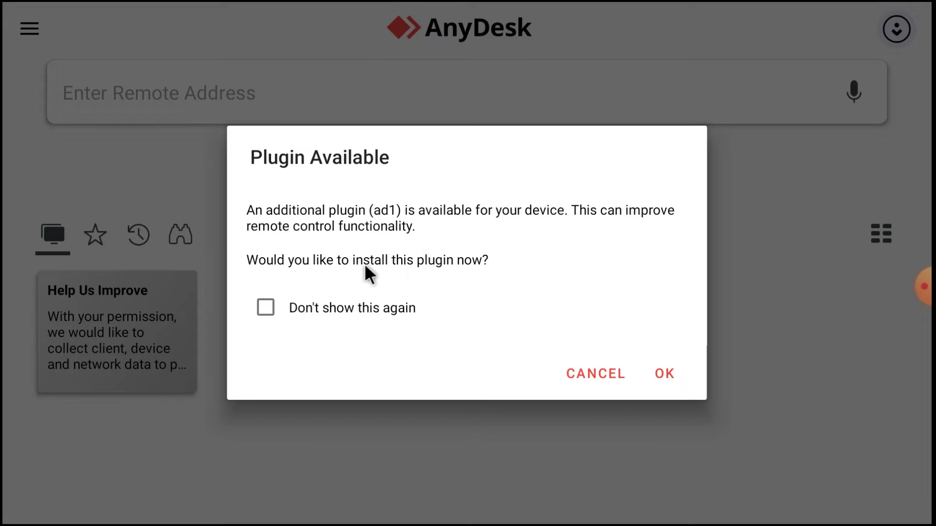
click(663, 382)
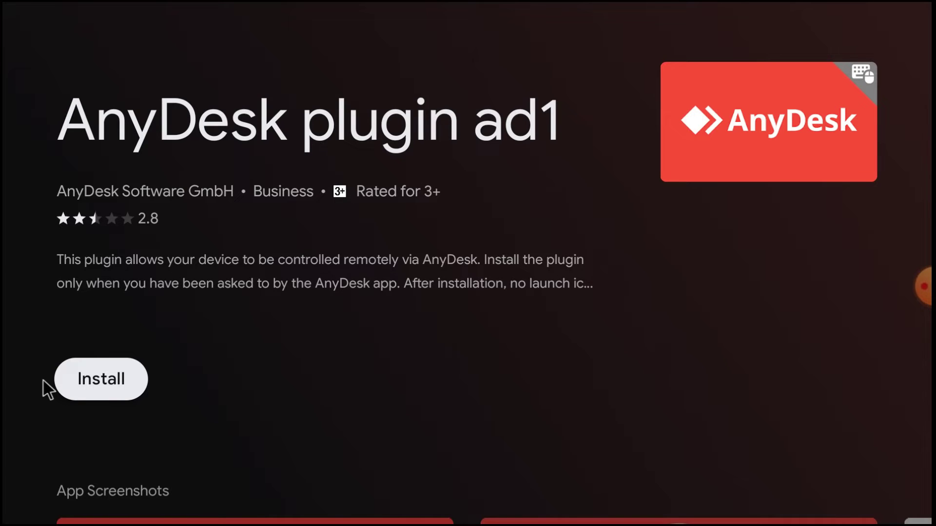
click(85, 381)
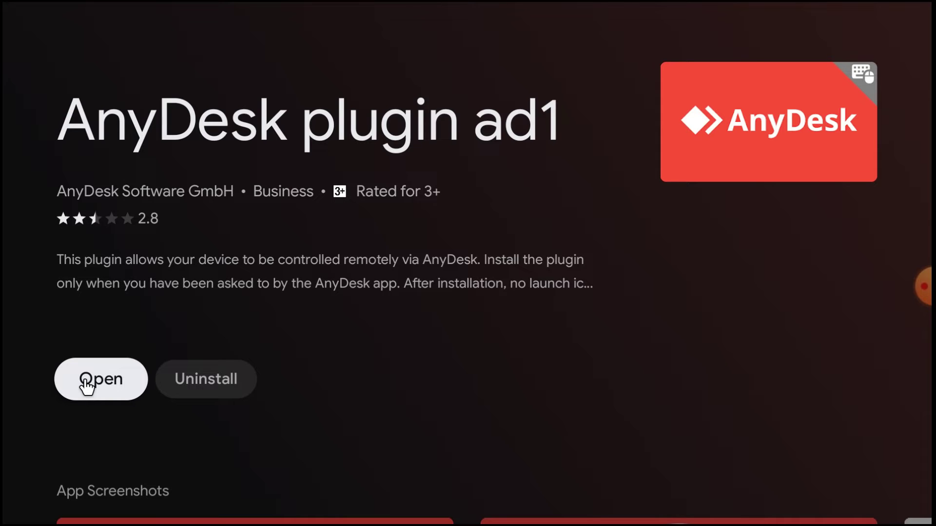
click(86, 384)
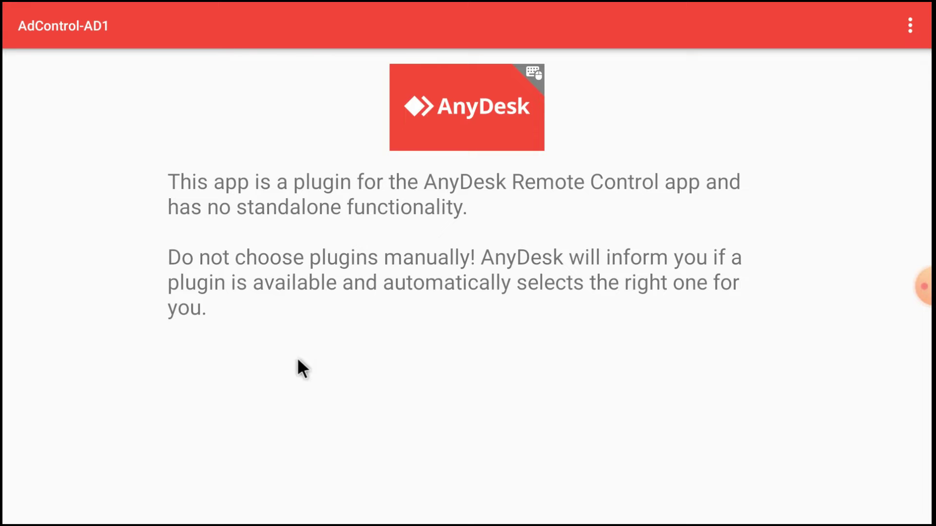
key(Escape)
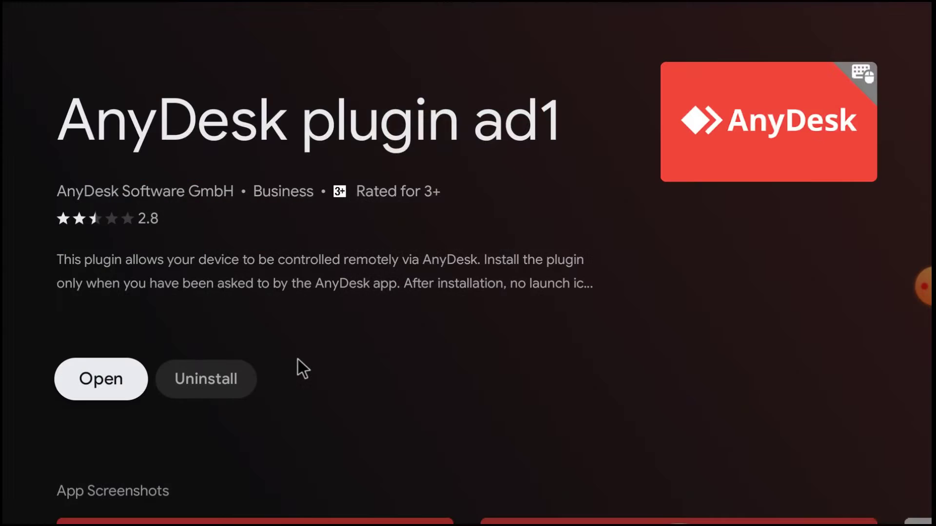
Return to AnyDesk and agree to the plugin activation with "Don't show this again" enabled
key(Return)
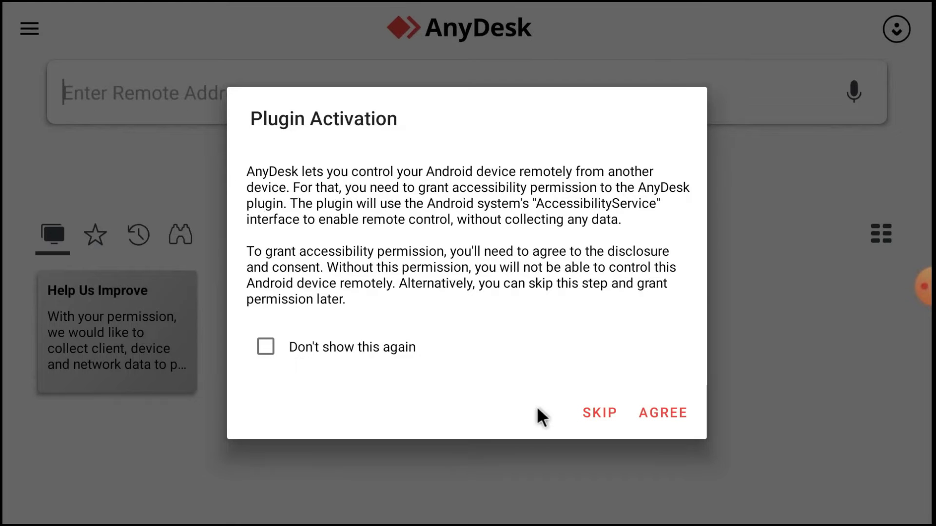
click(261, 347)
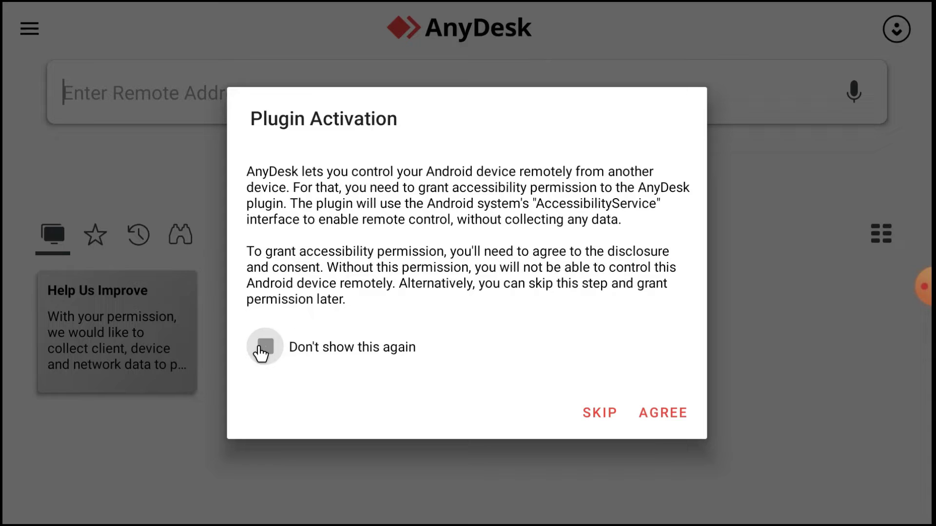
click(653, 415)
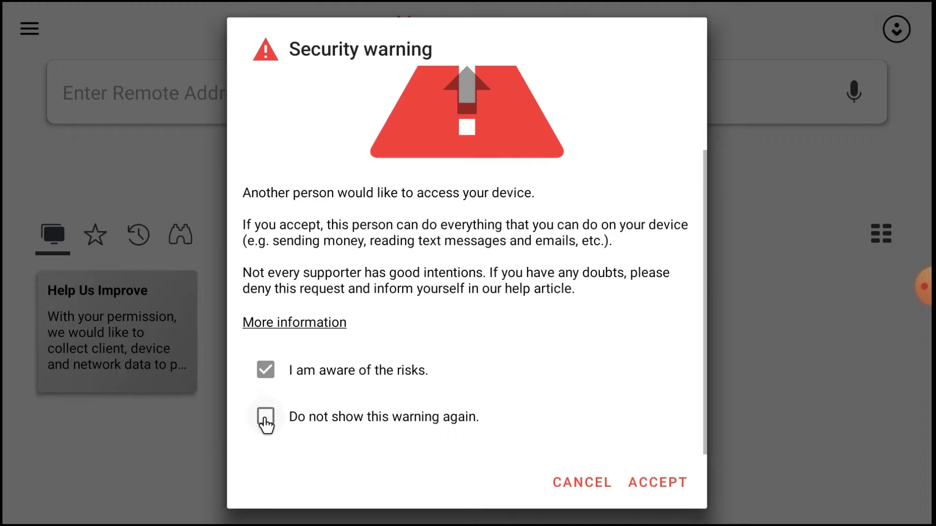
Accept the security warning with "Do not show this warning again" enabled and set the connection request's permission profile to Full Access
click(265, 418)
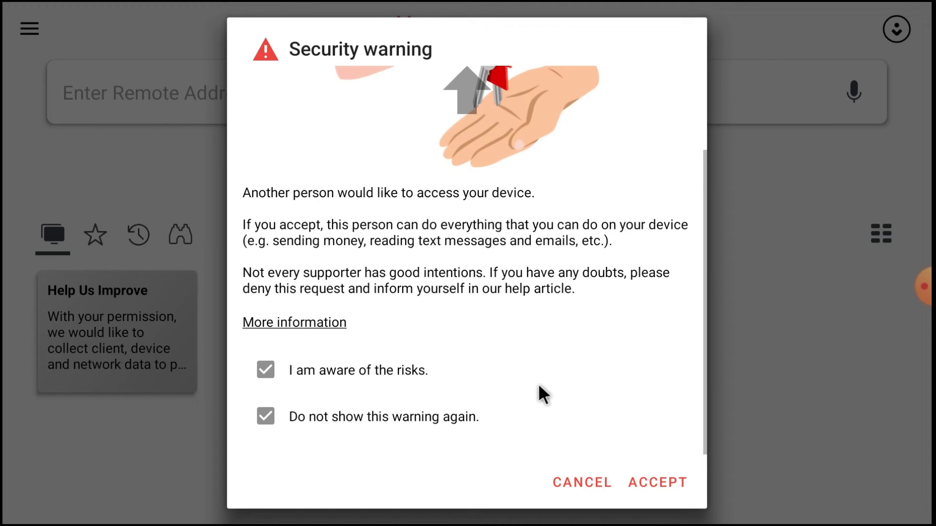
click(650, 482)
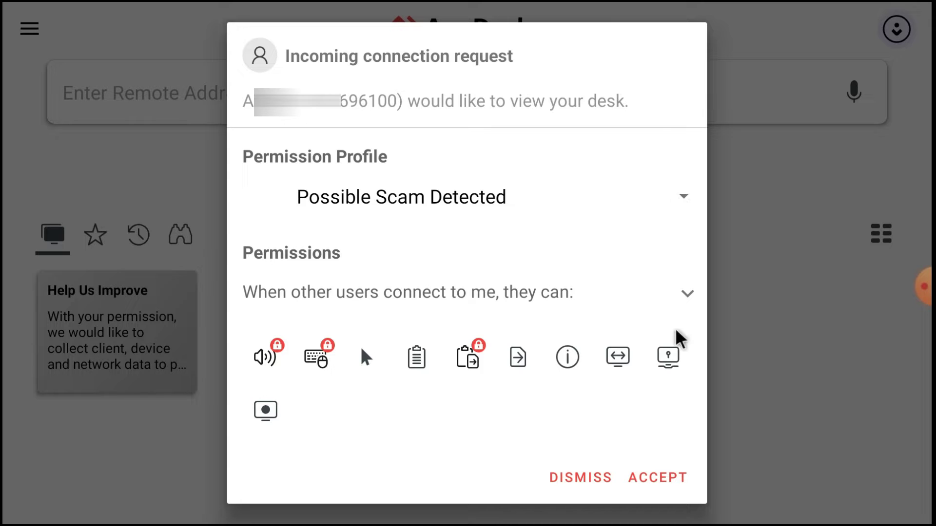
key(Tab)
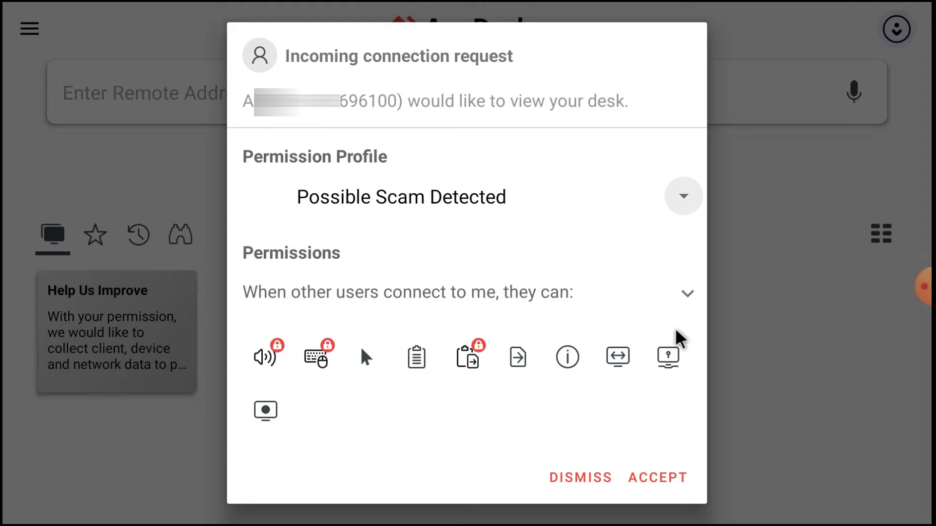
key(Return)
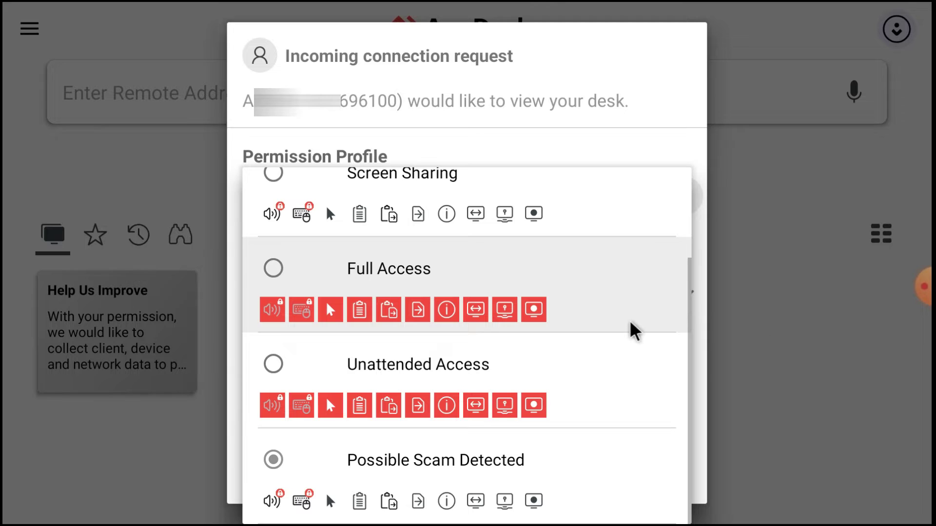
key(Down)
key(Down)
click(625, 323)
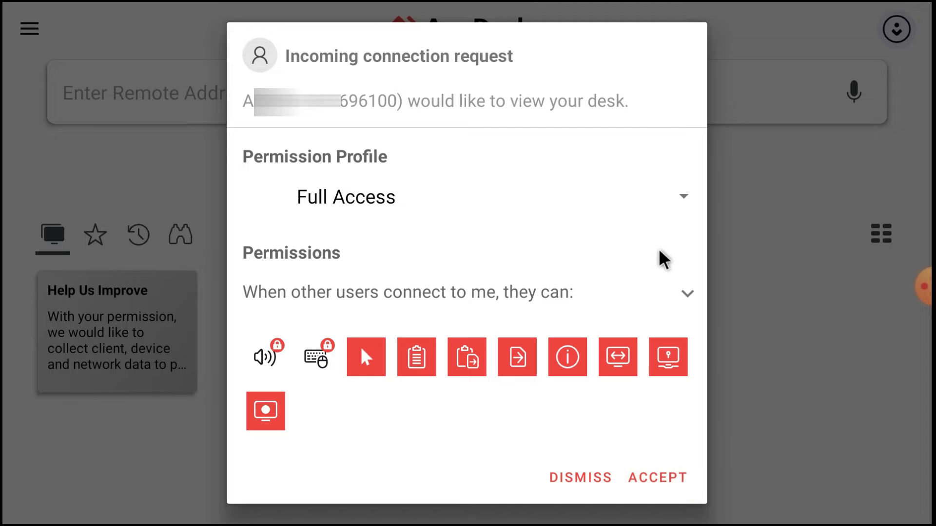
key(Tab)
key(Return)
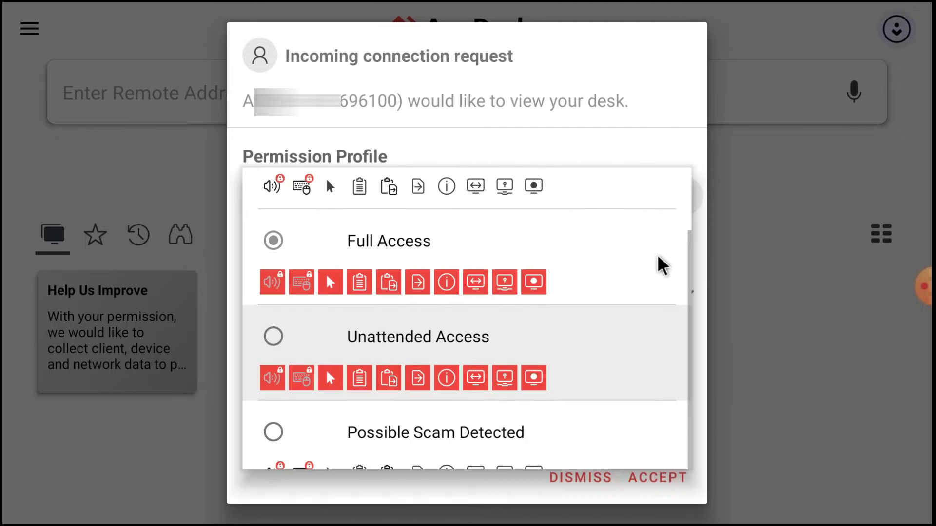
click(402, 306)
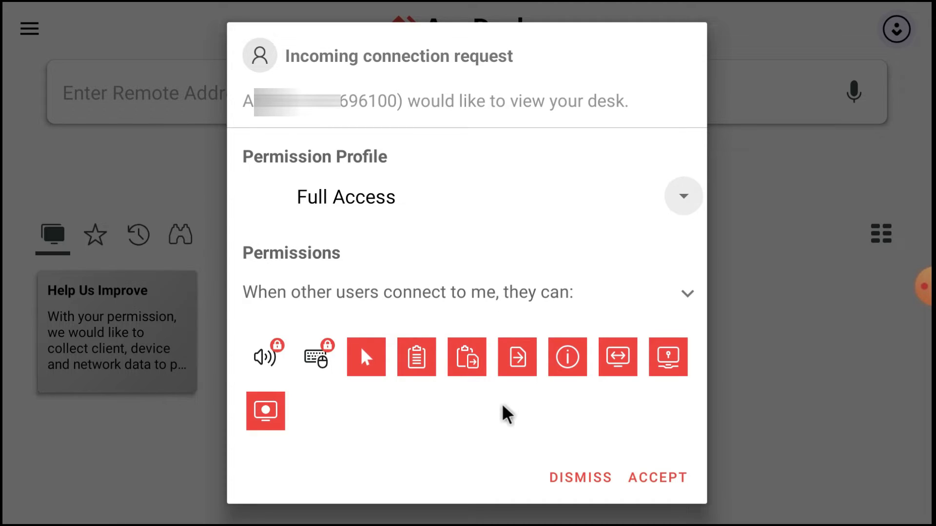
Accept the incoming connection request and allow AnyDesk to start capturing the TV screen with "Don't show again" enabled
click(658, 478)
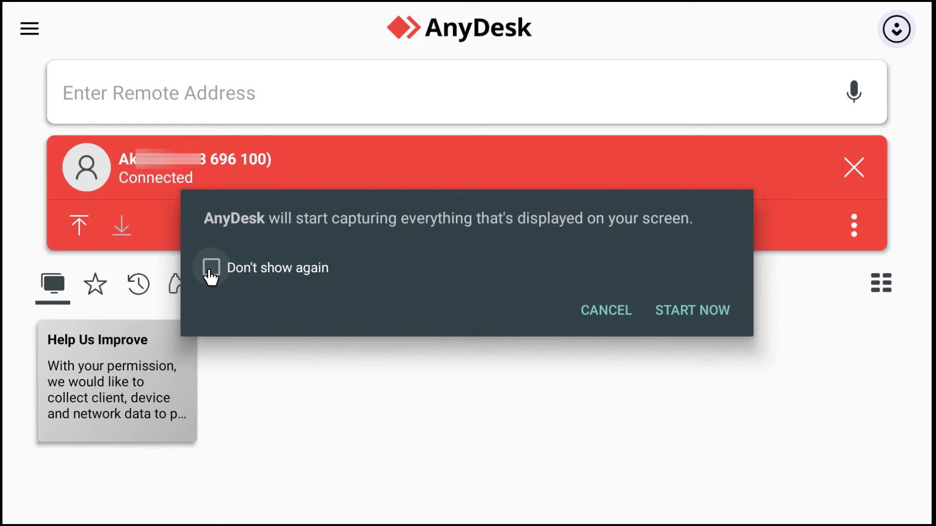
click(211, 269)
click(678, 318)
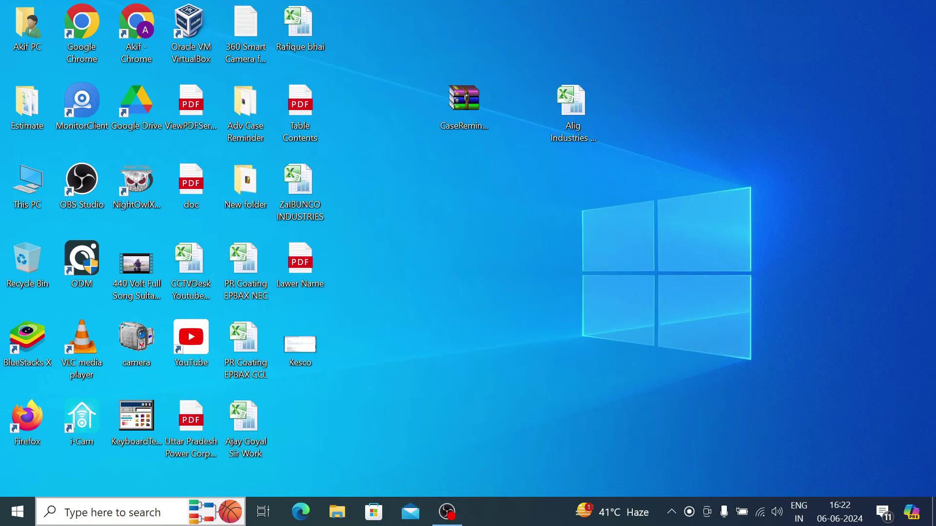
Switch to the Windows PC, search for AnyDesk and launch AnyDesk.exe
click(117, 517)
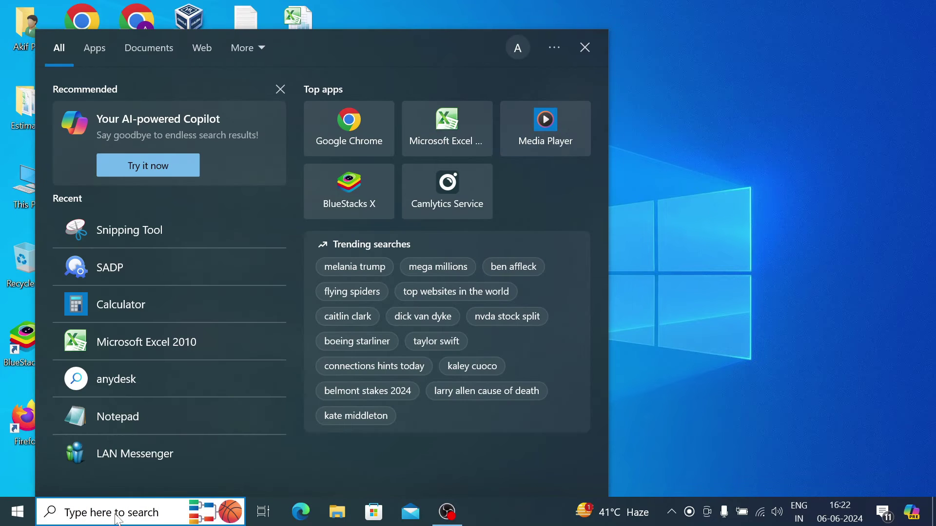
text(any)
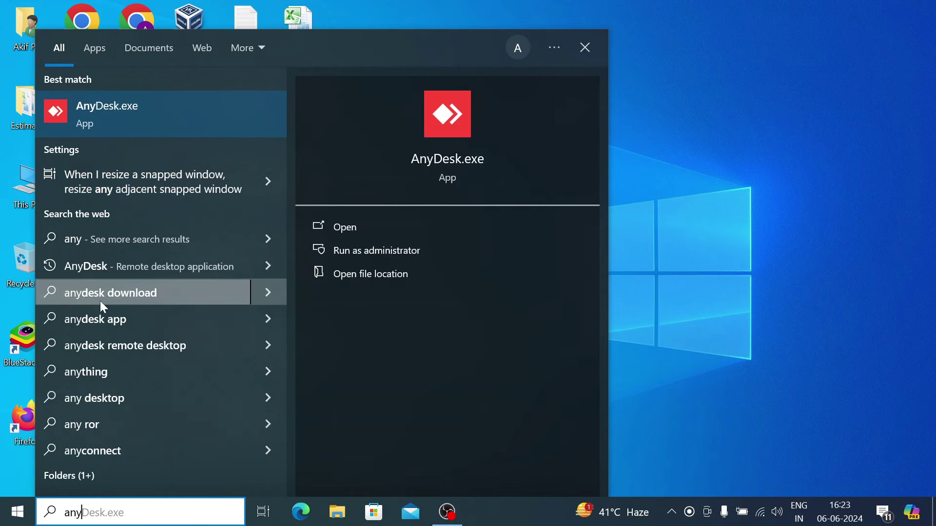
click(136, 106)
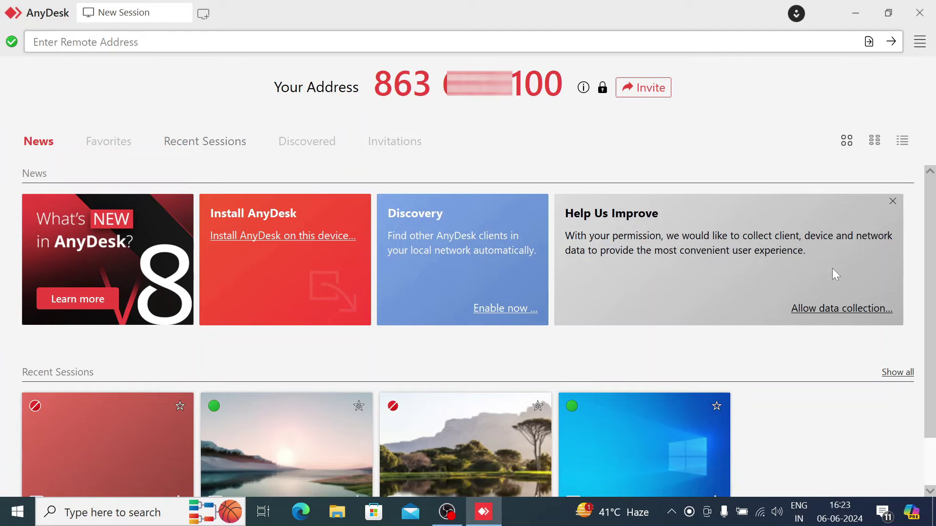
Enter the TV's AnyDesk address as the remote address and start the connection
scroll(932, 323, down, 1)
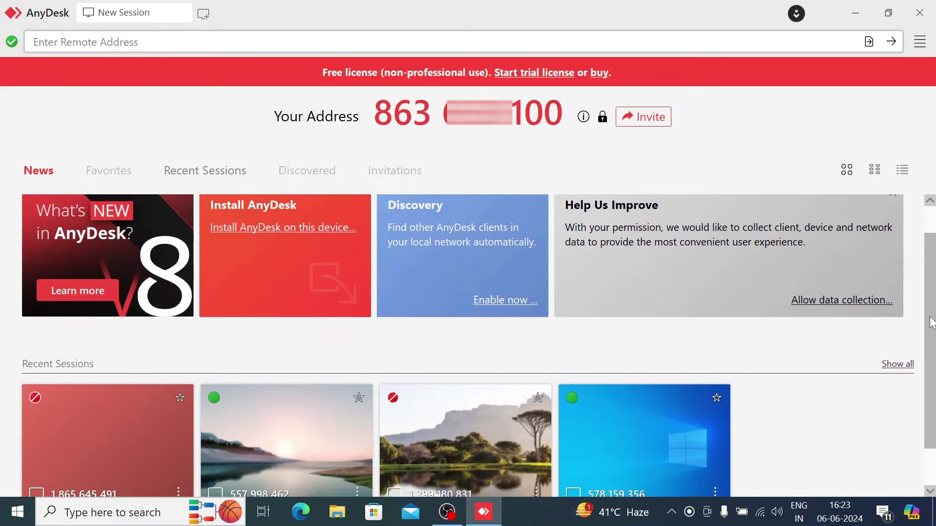
scroll(932, 323, down, 2)
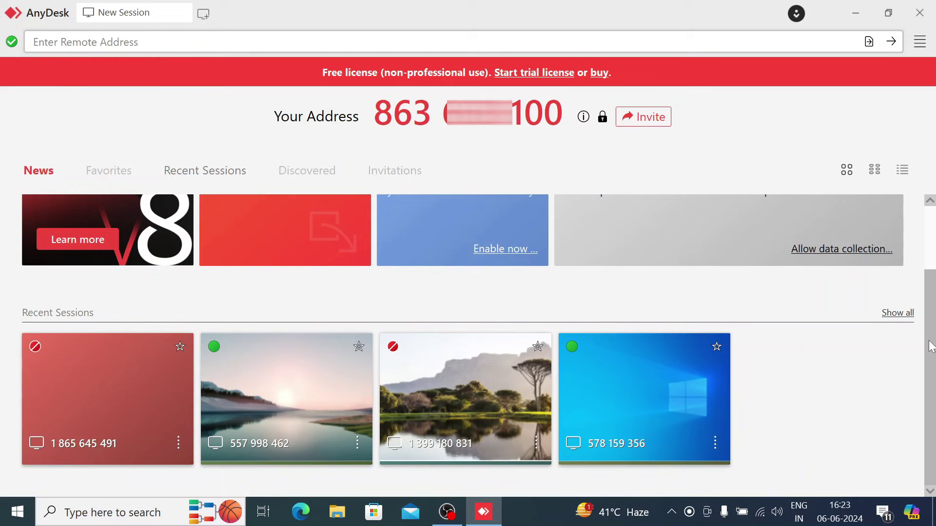
scroll(931, 346, up, 3)
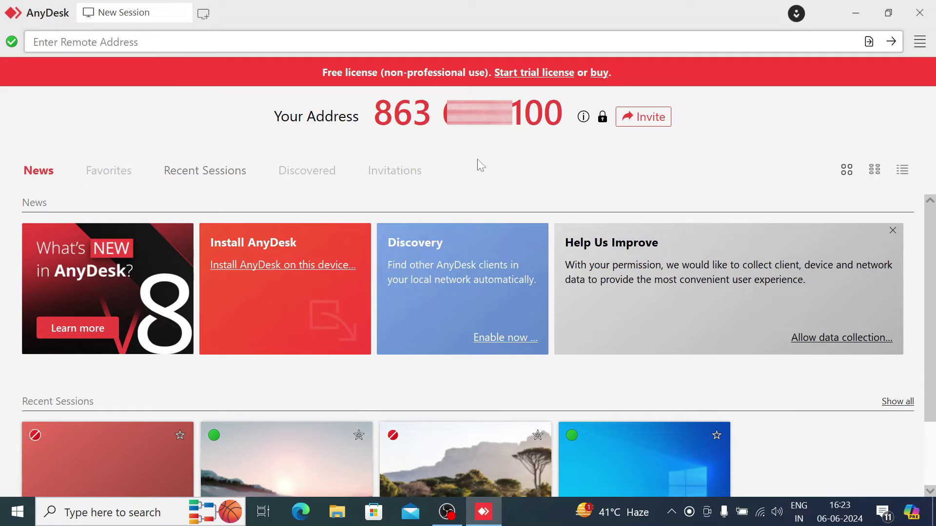
click(147, 42)
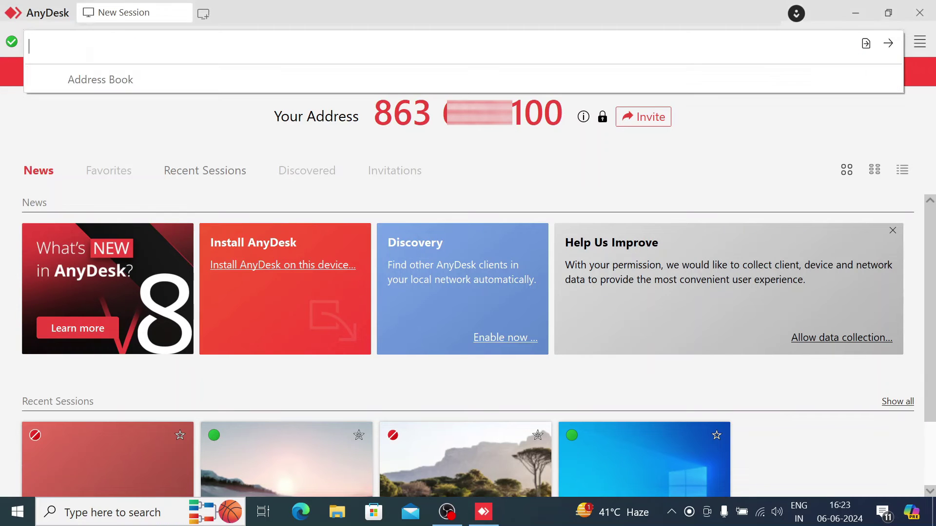
text(1)
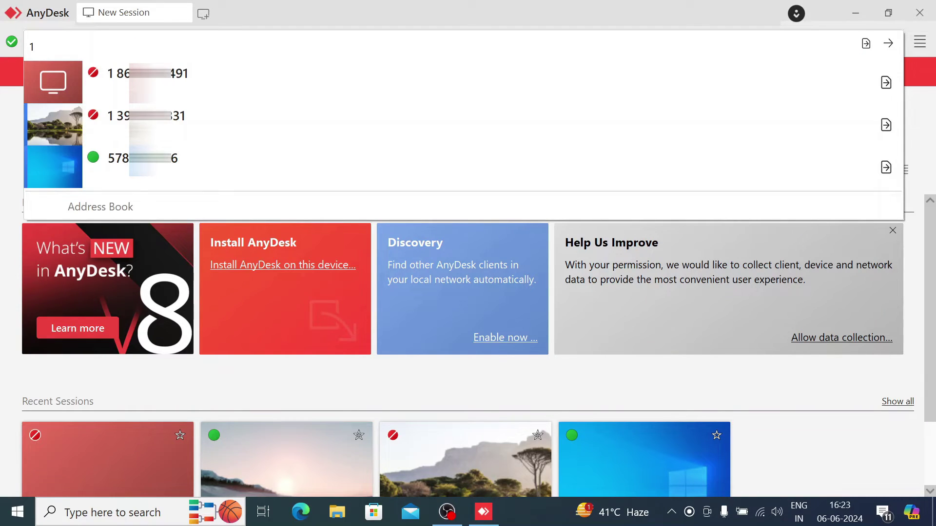
text(8)
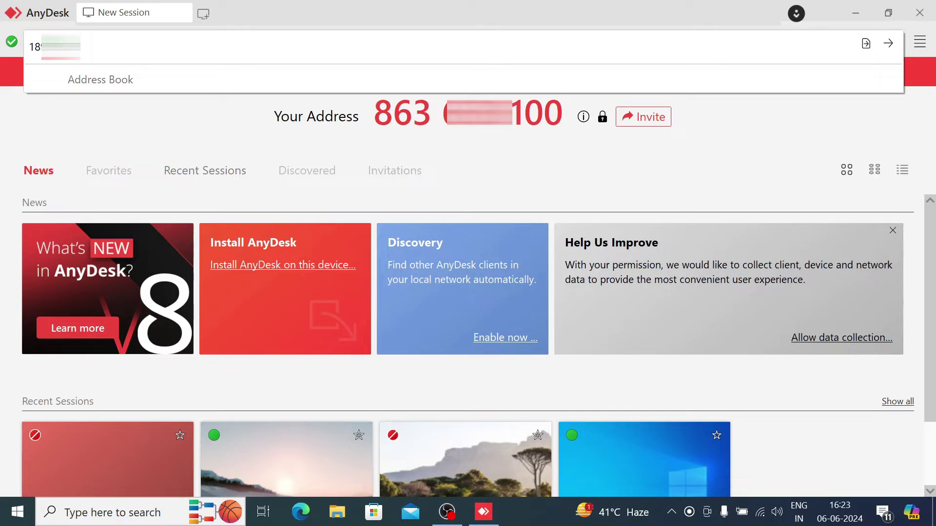
text(5)
key(Return)
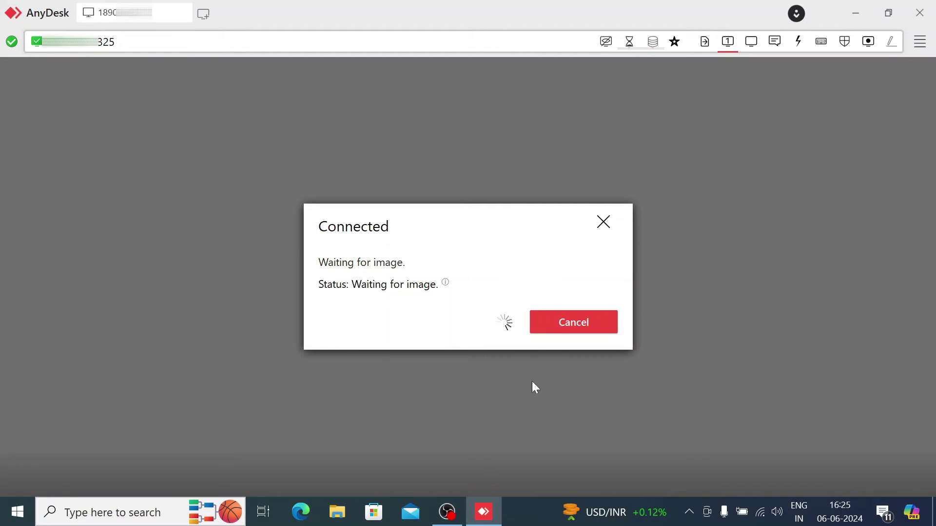
Cancel the session waiting for an image and reconnect to the TV from Recent Sessions, retrying the logon
click(564, 325)
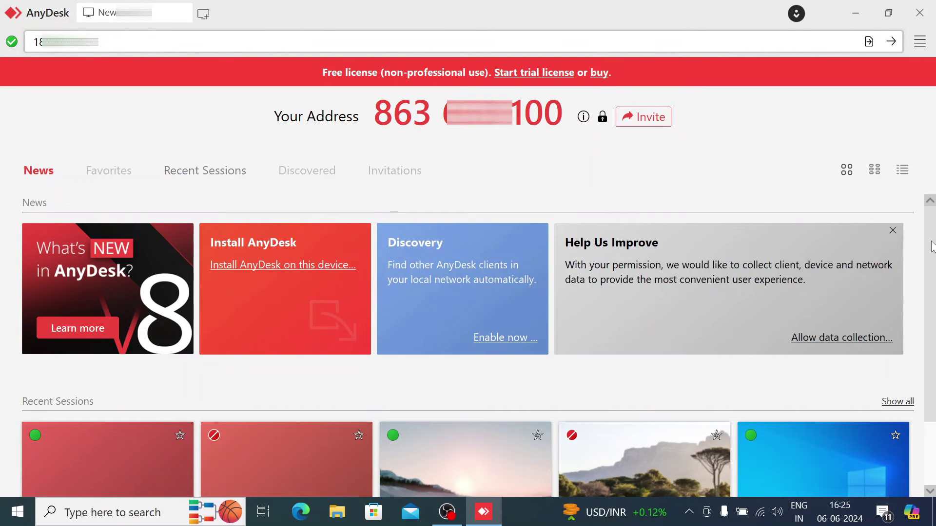
scroll(932, 246, down, 2)
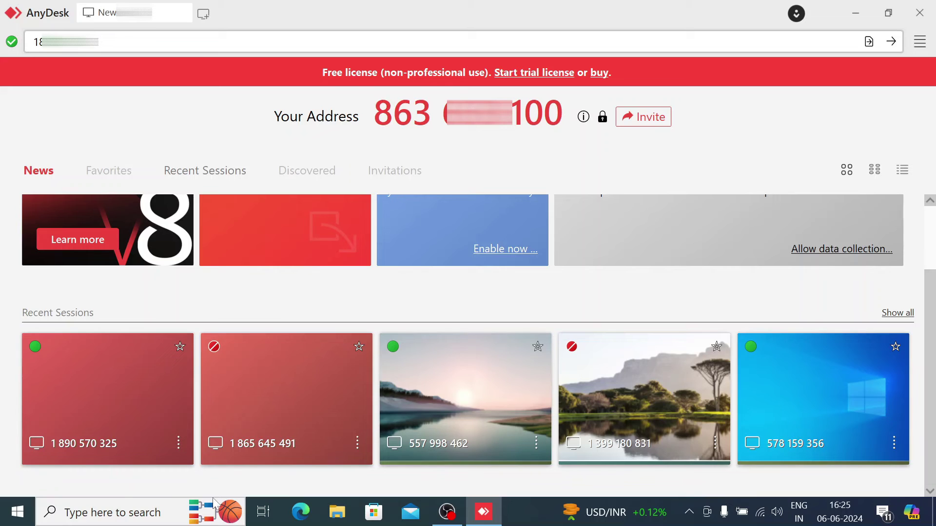
click(98, 398)
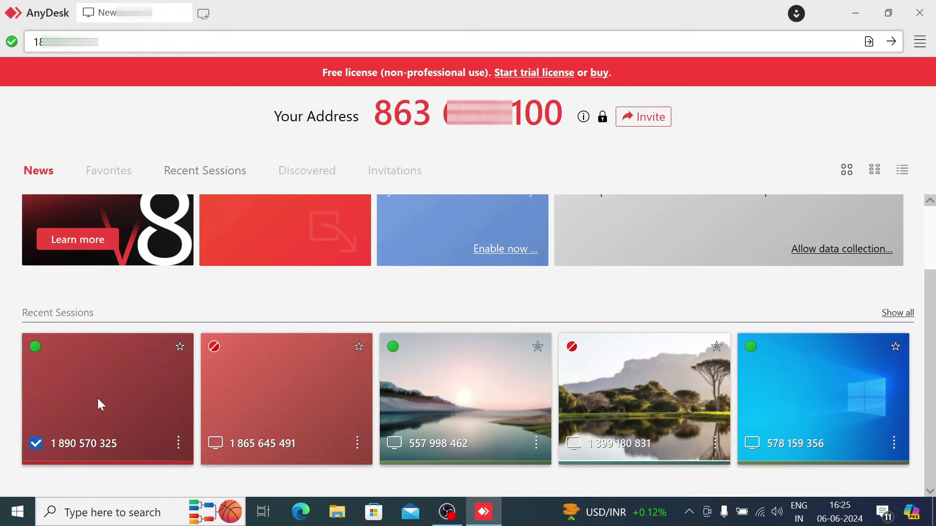
double_click(98, 399)
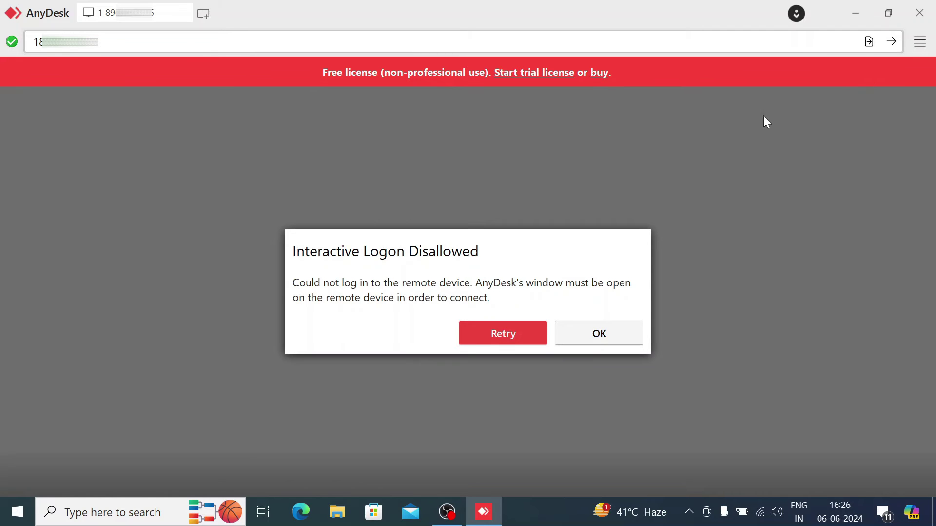
click(503, 341)
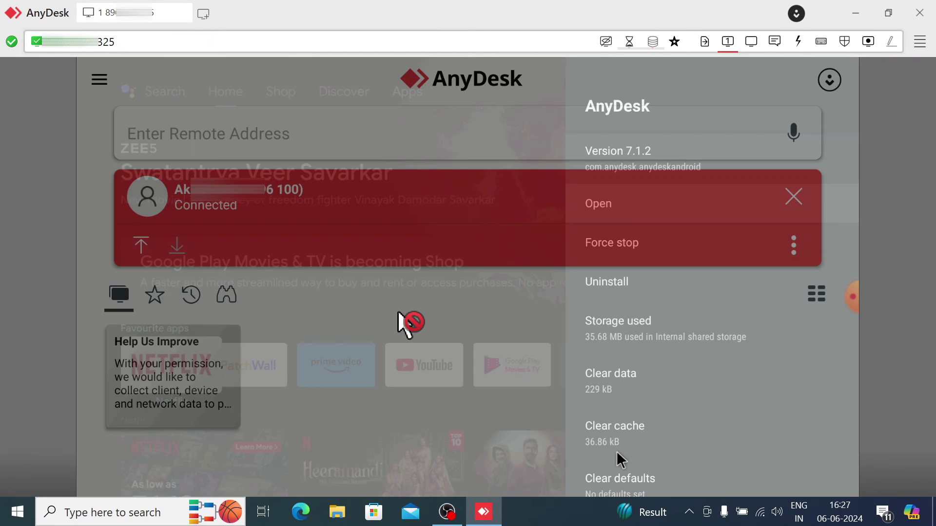
Go back from the TV's AnyDesk app details to the main Settings list
right_click(508, 269)
right_click(507, 269)
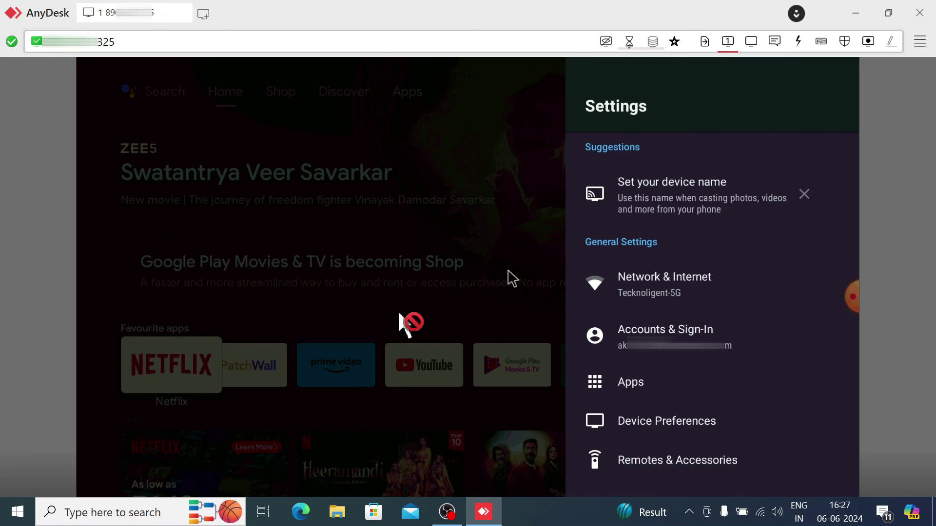
Close the TV's Settings and move the highlight across the favourite apps and the banner on the home screen
right_click(507, 269)
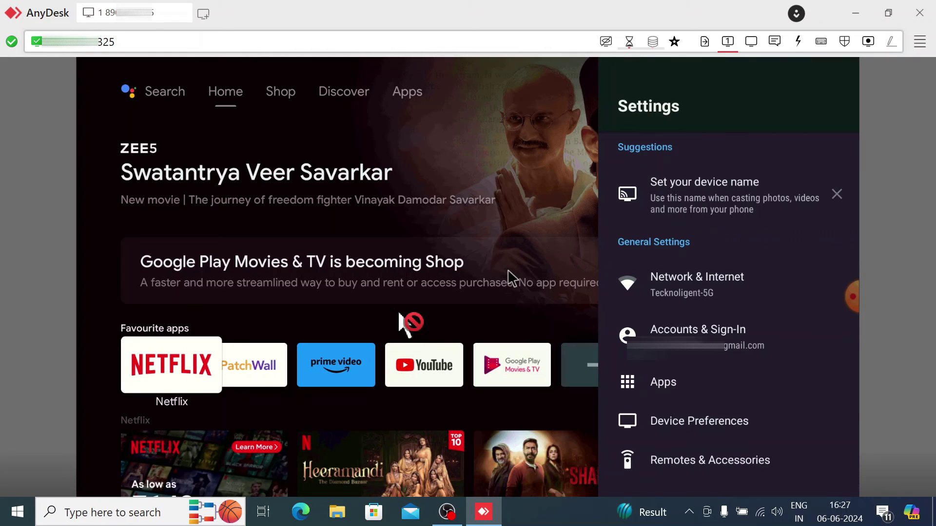
right_click(507, 269)
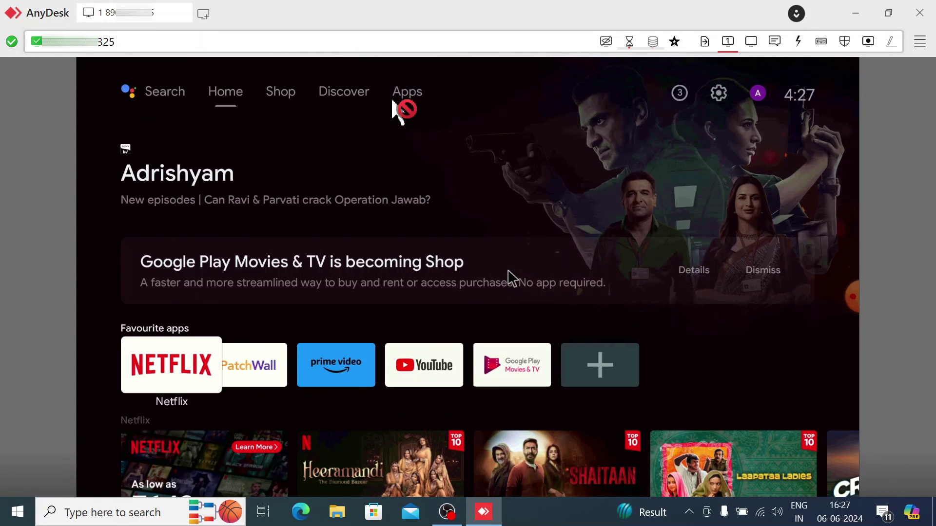
key(Right)
key(Right)
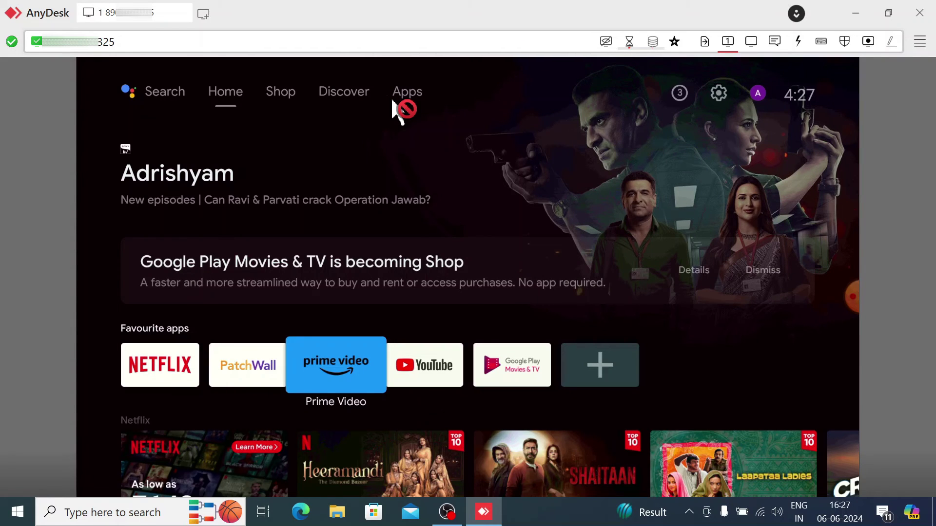
key(Up)
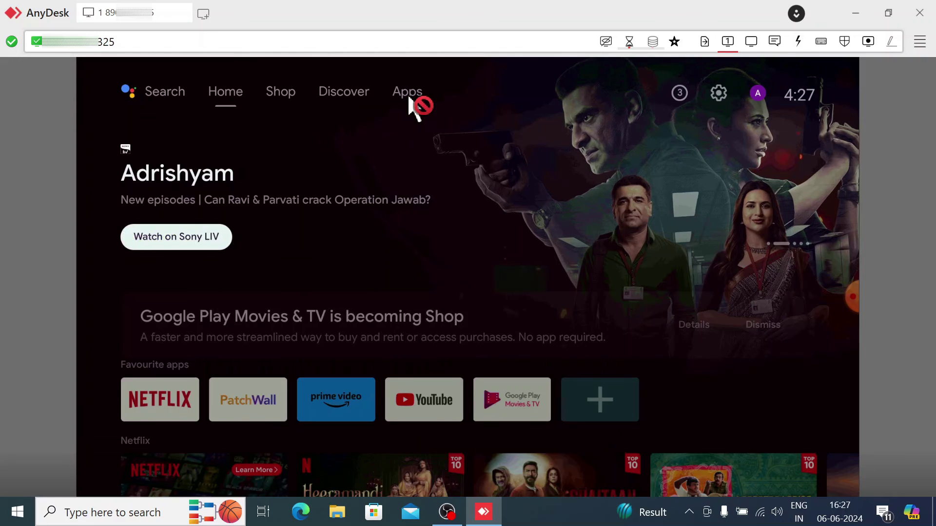
key(Down)
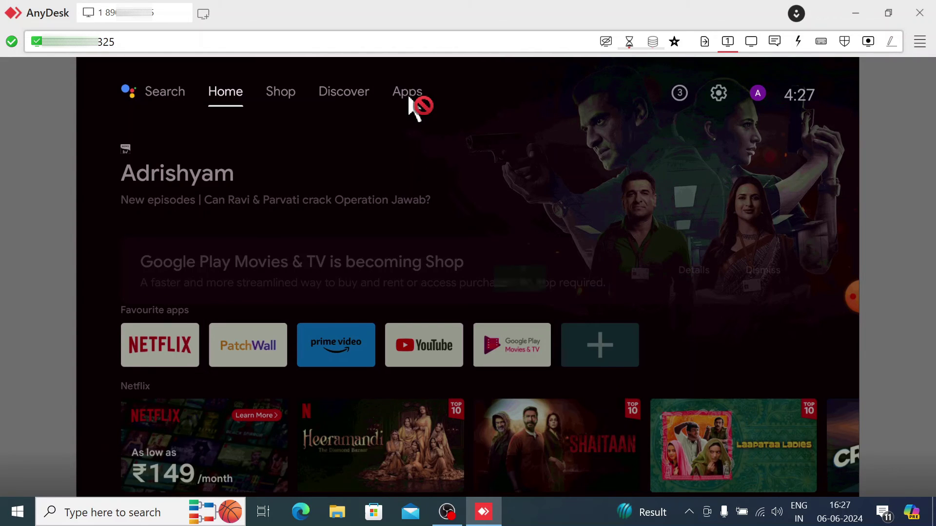
Go through the TV's home sections to the Apps page and open the Apps section of the TV's Settings
key(Right)
key(Right)
key(Right)
key(Right)
key(Right)
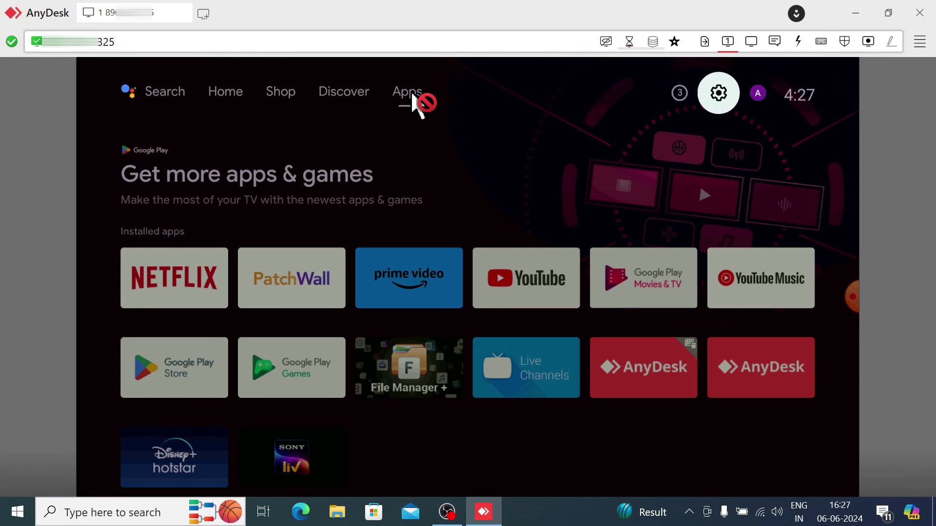
key(Left)
key(Right)
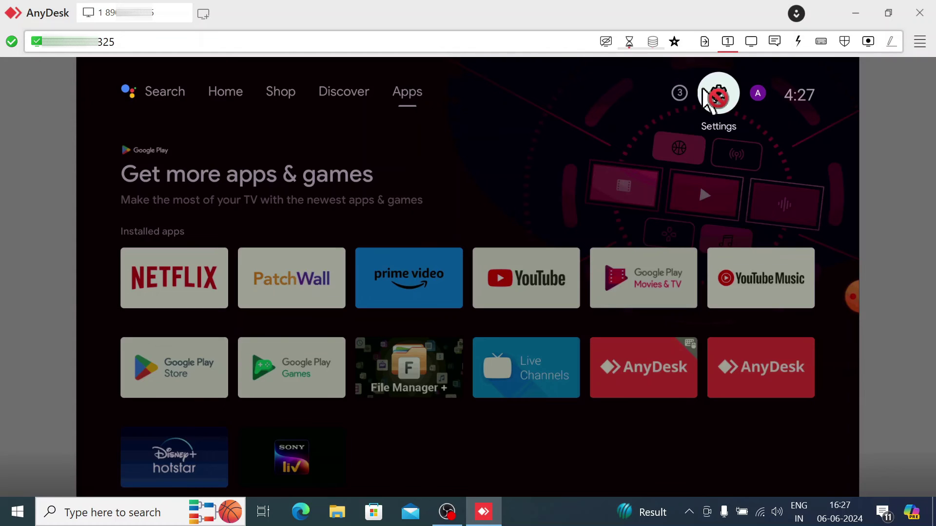
click(715, 97)
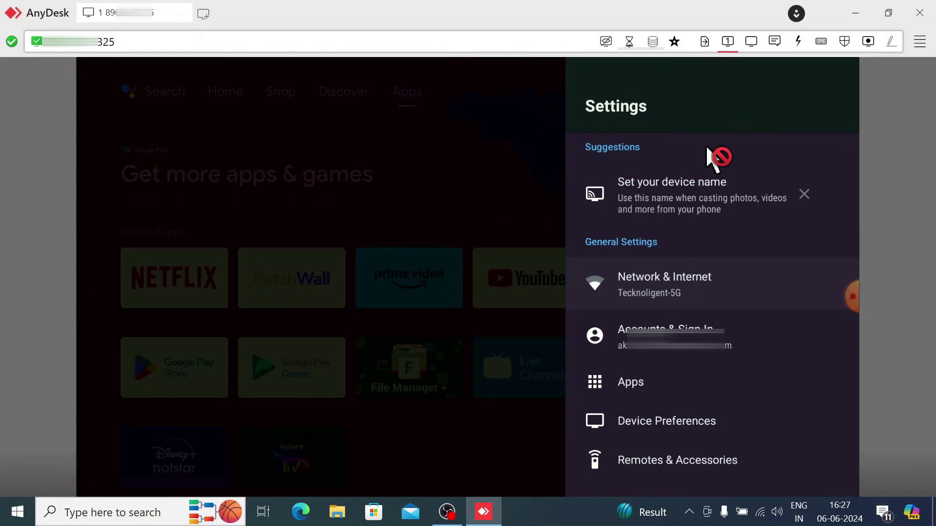
click(654, 375)
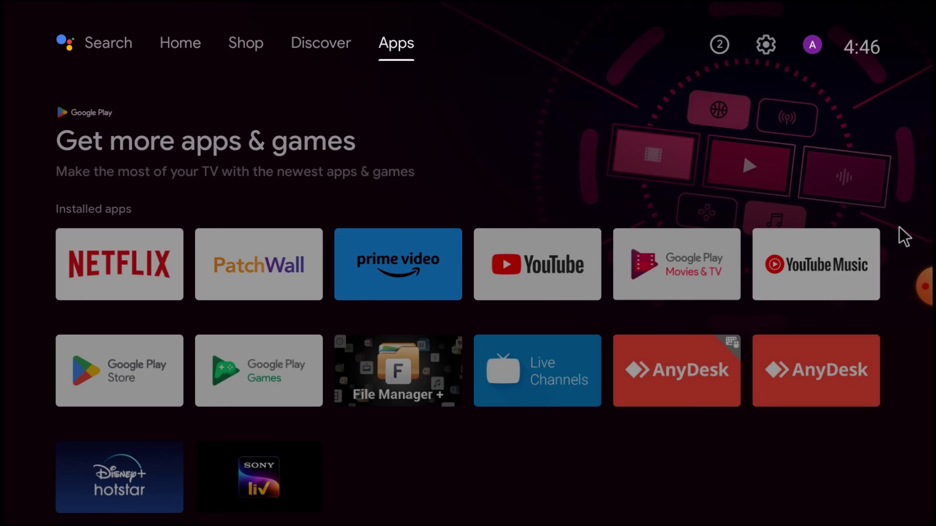
Launch AnyDesk on the TV from its app details in the TV's Settings
click(764, 44)
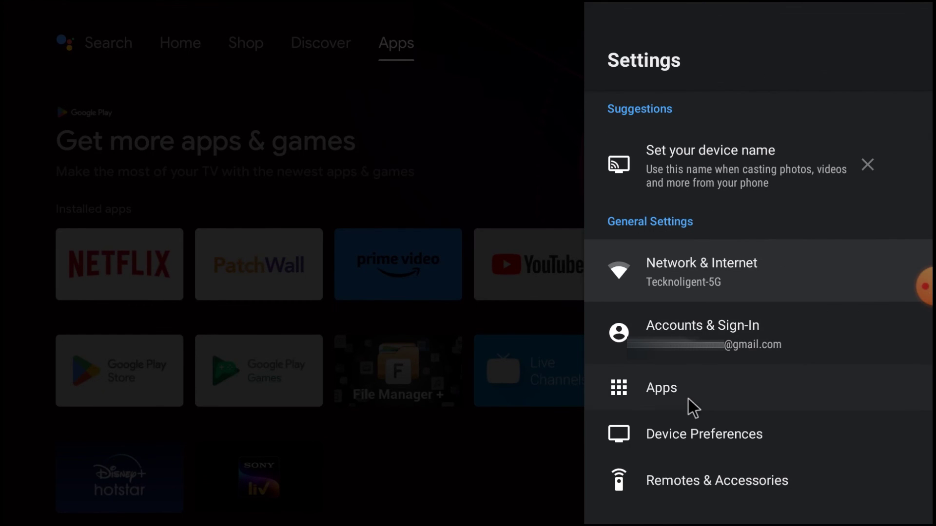
click(688, 397)
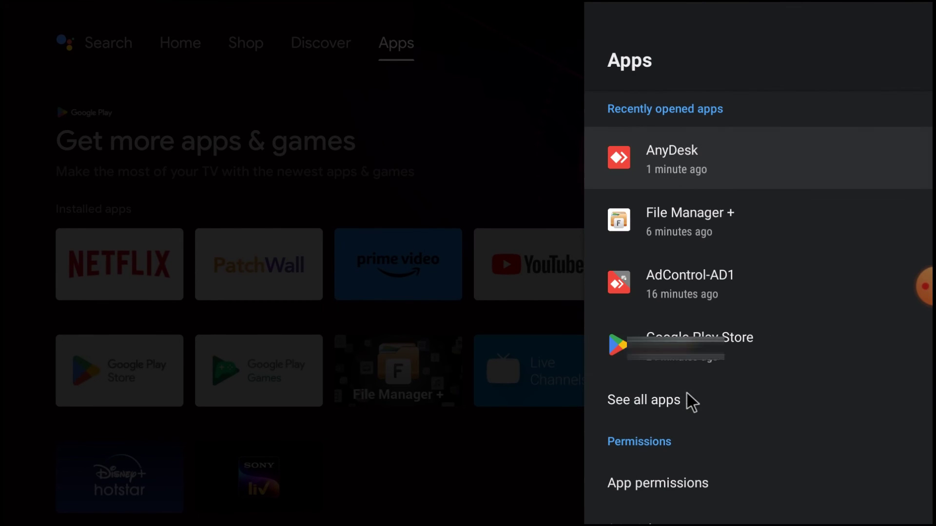
click(667, 154)
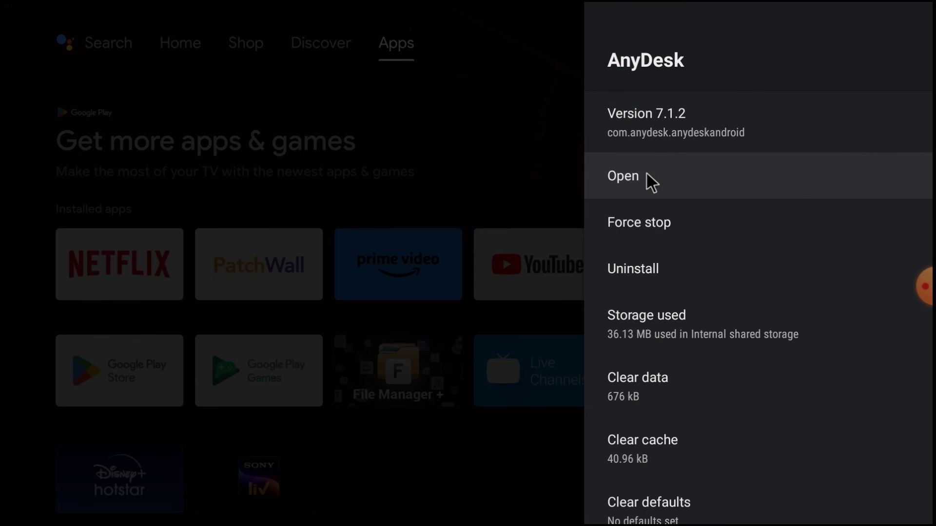
click(645, 175)
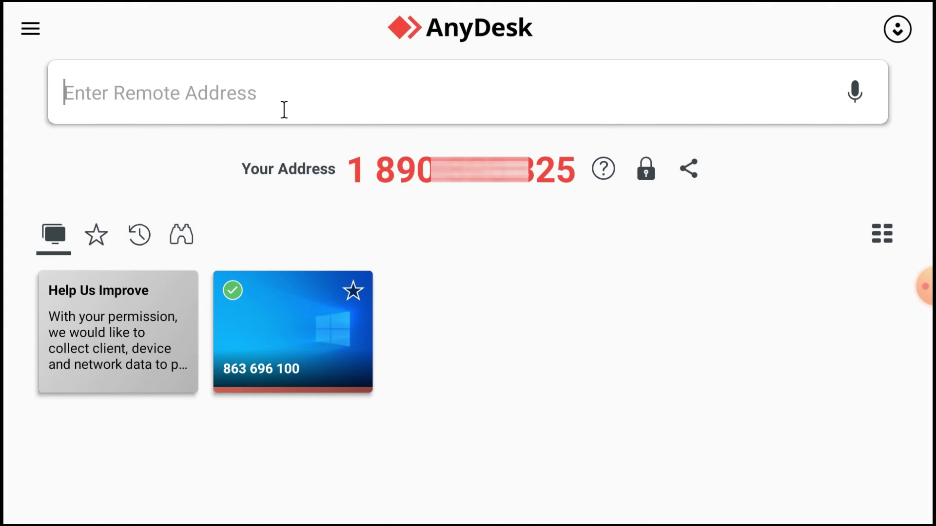
Enter the Windows PC's AnyDesk address as the remote address on the TV and start the connection
click(284, 110)
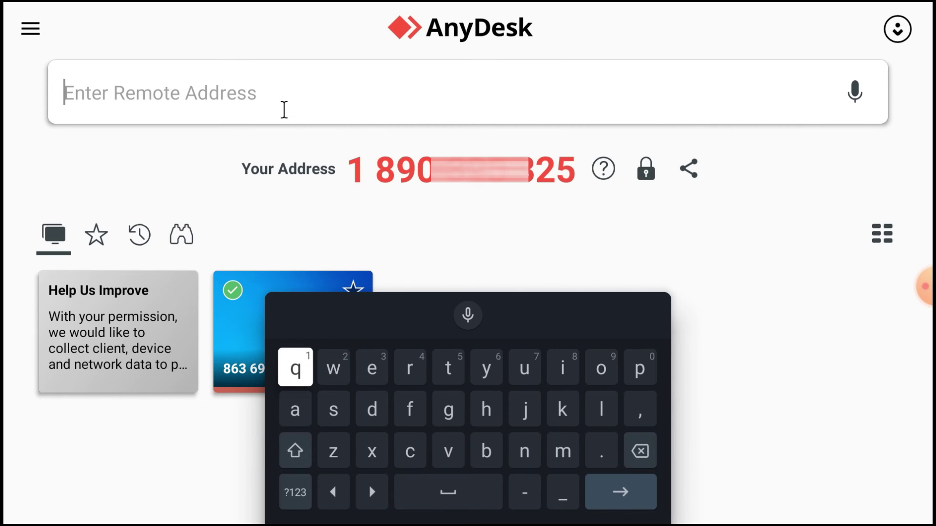
text(8)
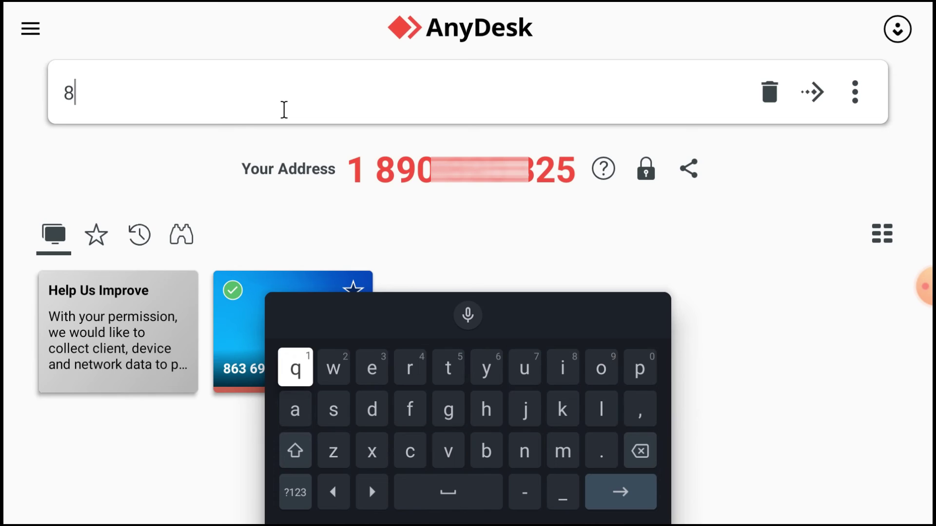
text(63)
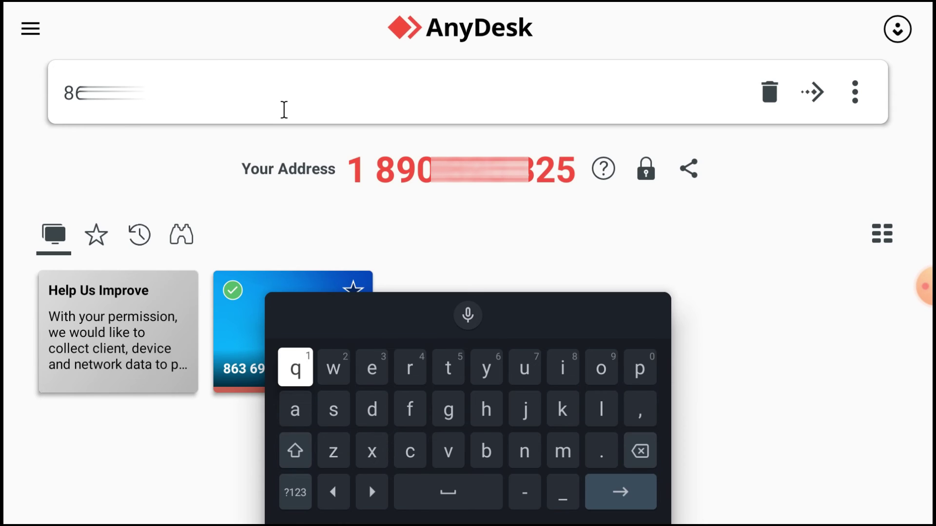
text(0)
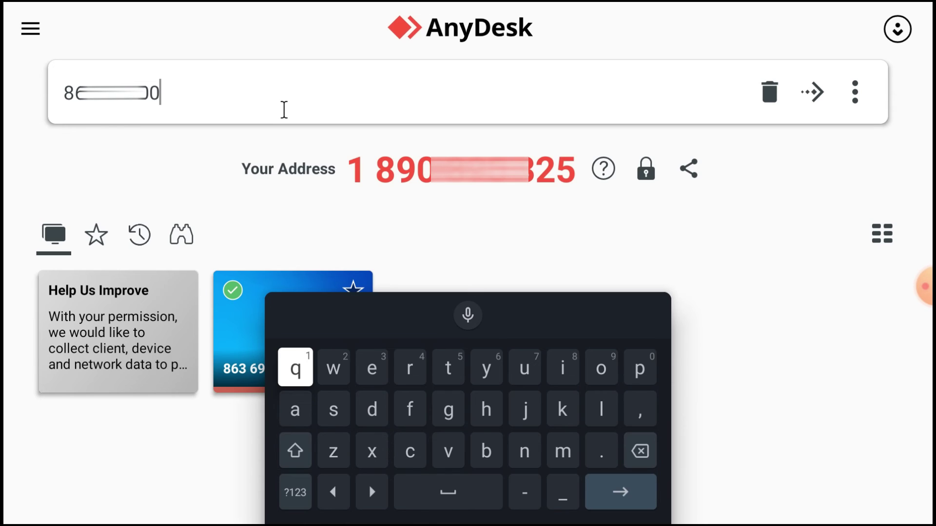
click(813, 91)
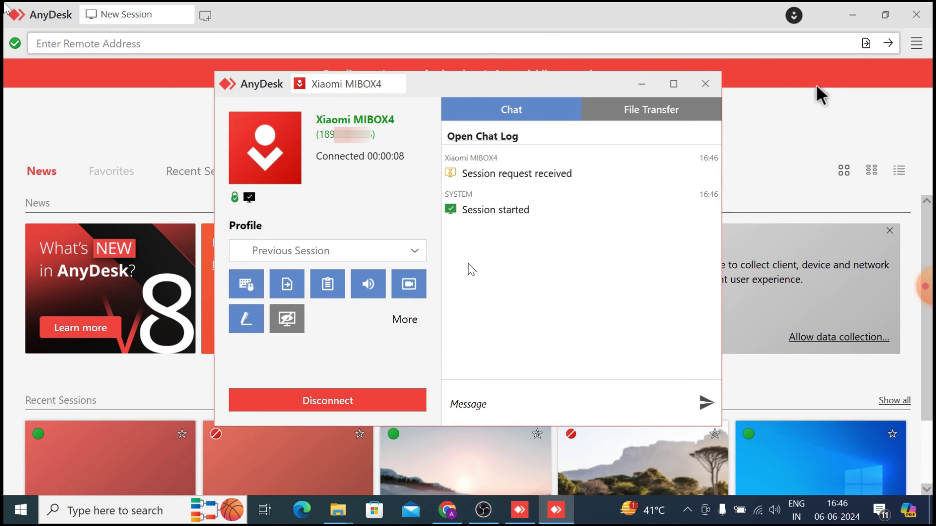
Minimize the remote PC's AnyDesk windows and run a Google search for "ezview for pc" in Chrome, closing the browser when done
click(642, 87)
click(853, 14)
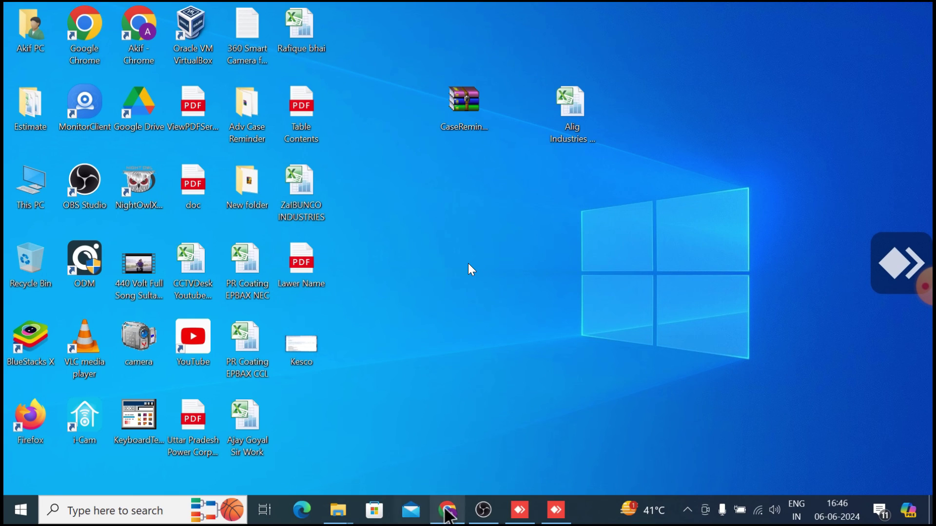
double_click(139, 29)
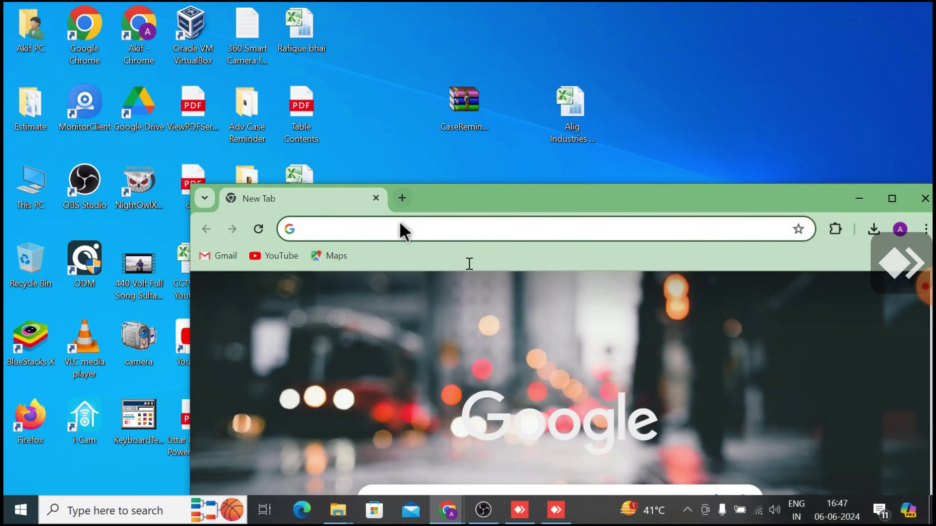
click(396, 225)
click(363, 317)
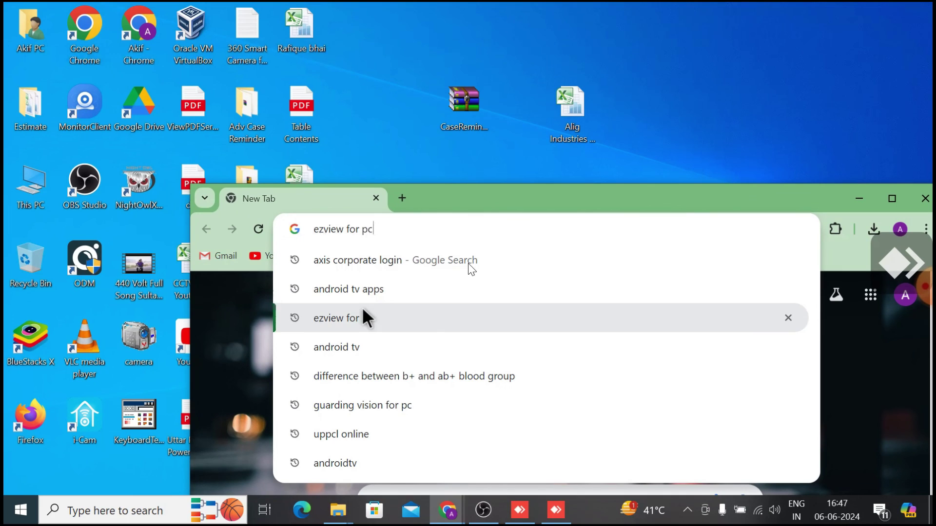
click(363, 312)
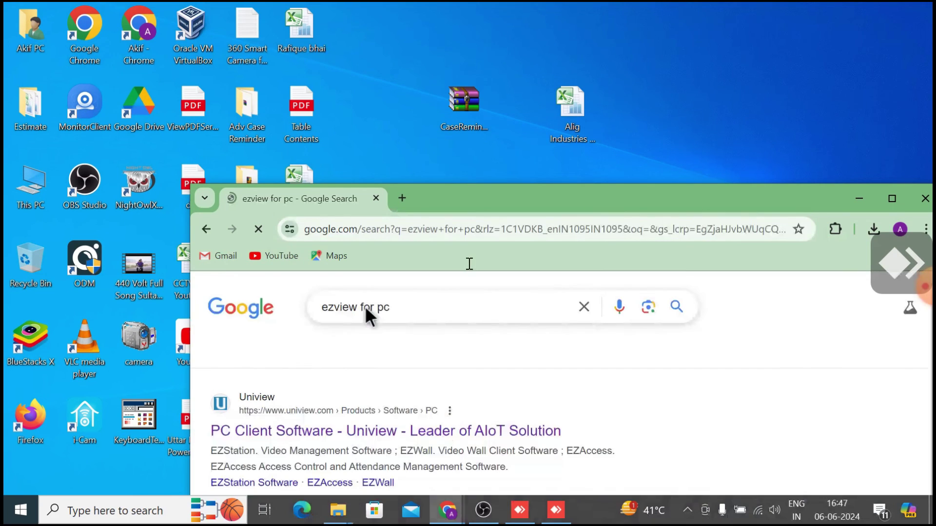
drag(645, 189, 639, 39)
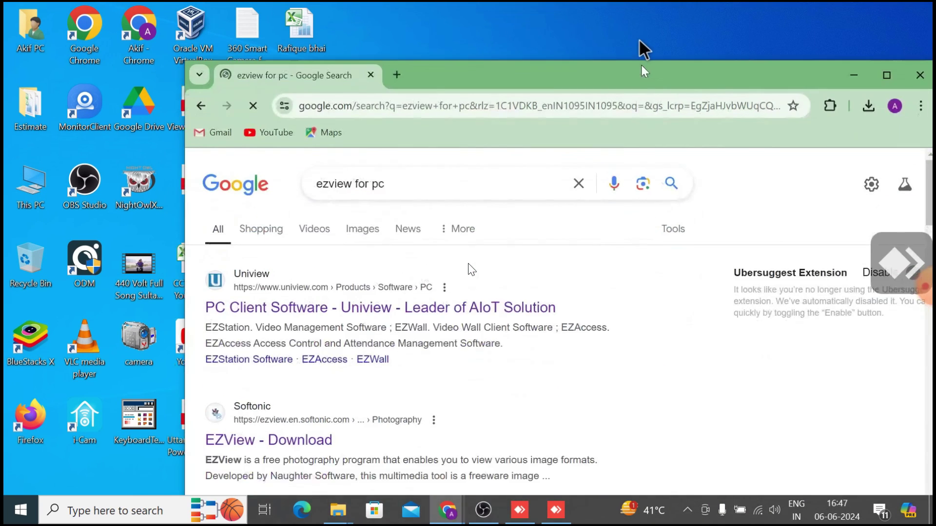
click(919, 53)
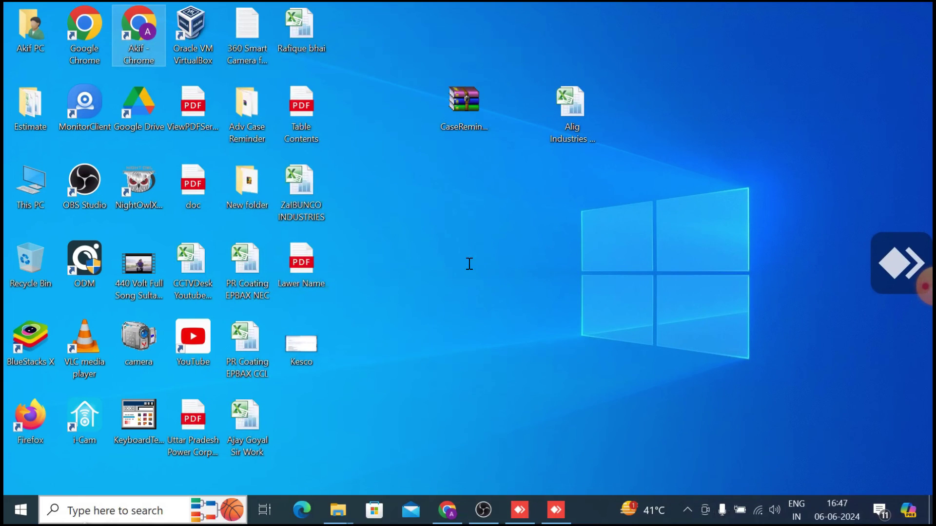
Open Microsoft Word 2010 on the remote PC, dismiss the activation wizard and write "keyboard" in the blank document
click(96, 511)
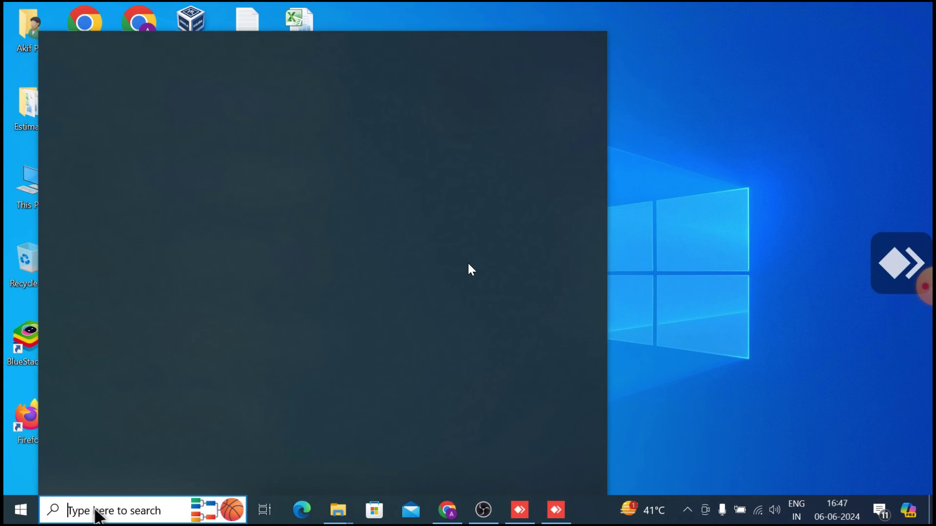
text(wo)
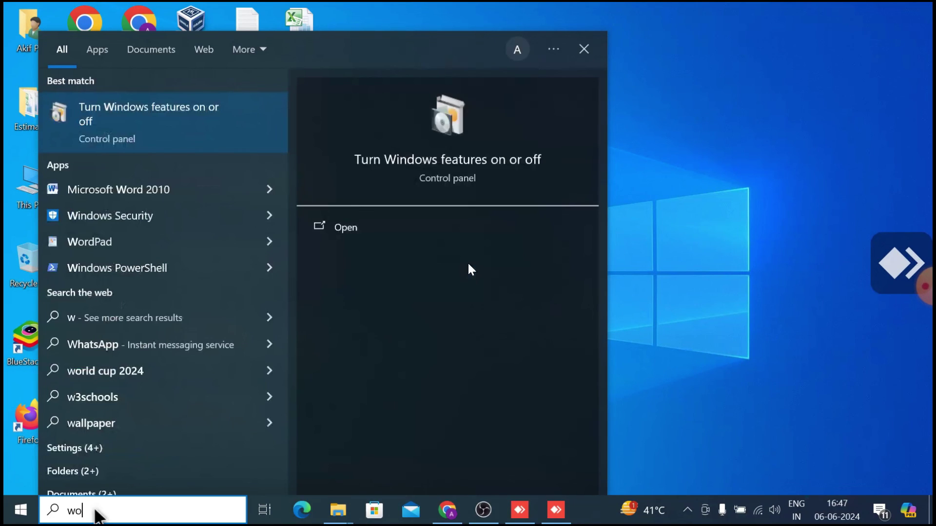
text(rd)
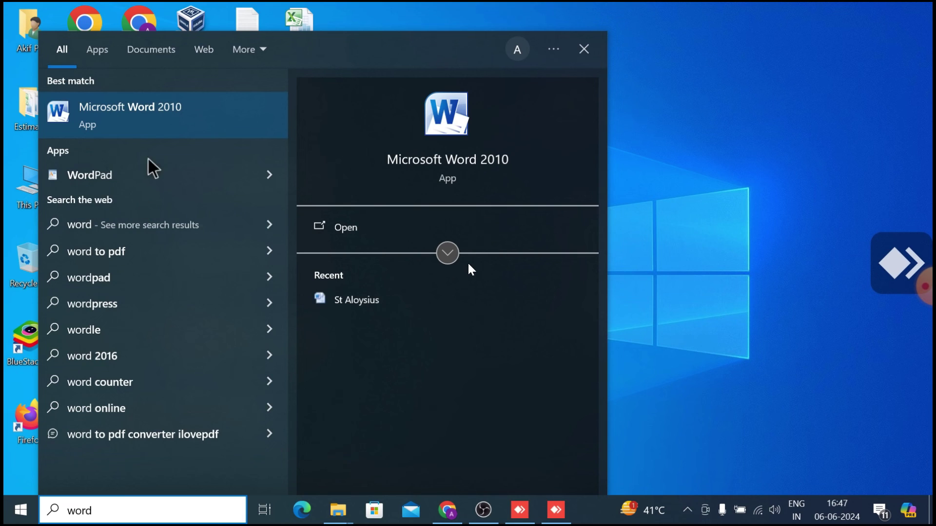
click(146, 118)
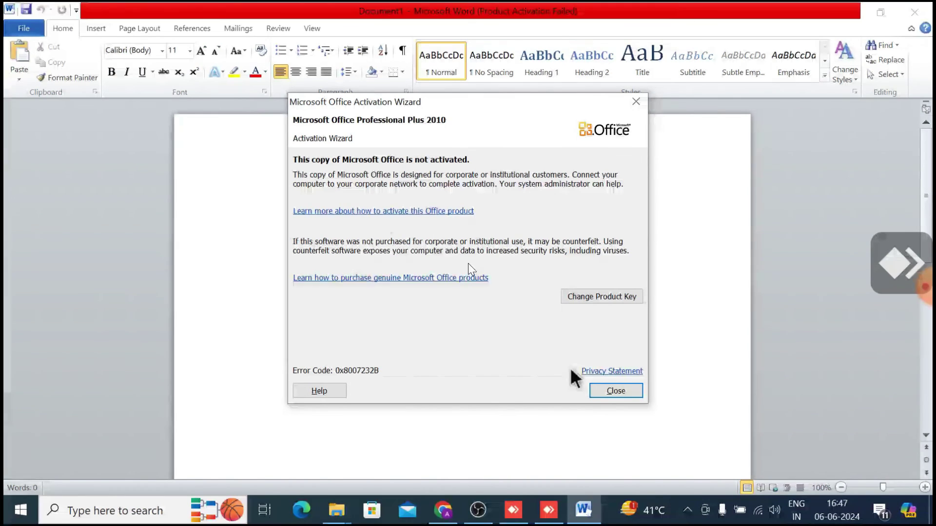
click(595, 388)
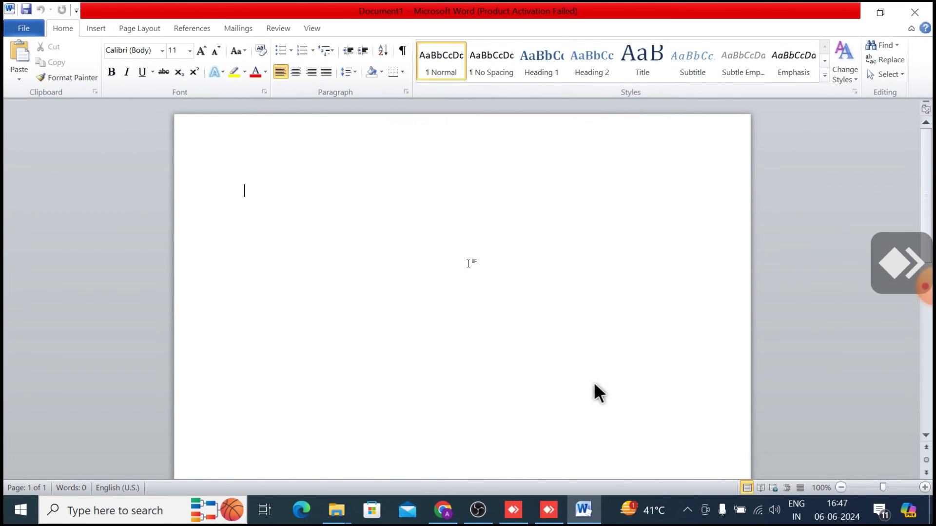
text(keyboard)
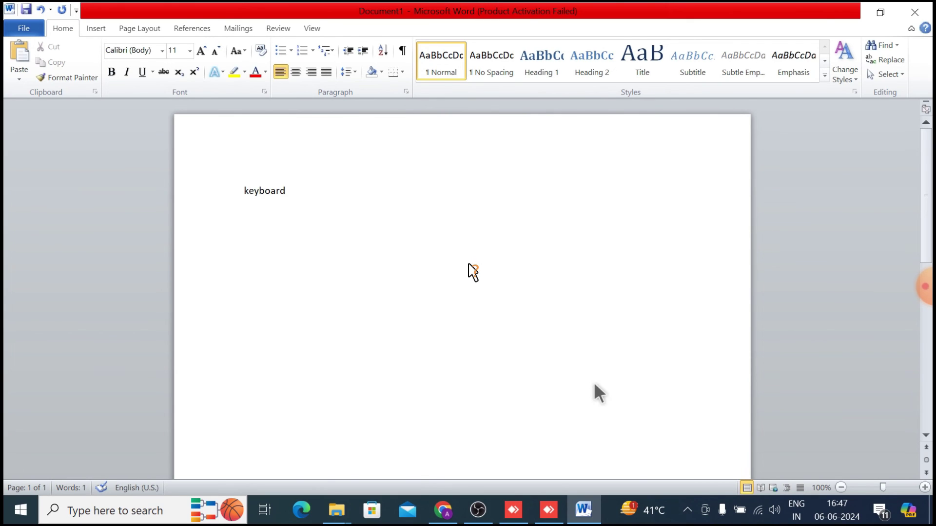